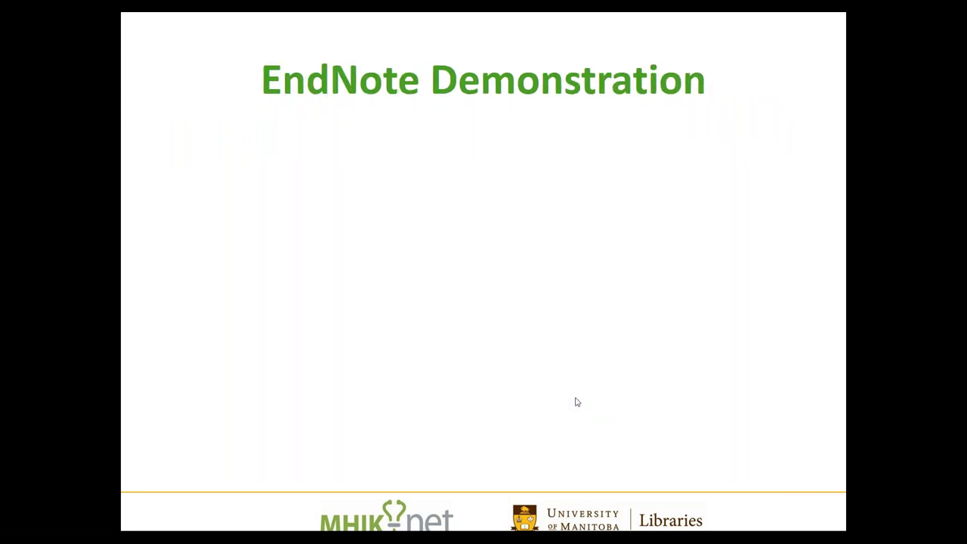
Leave the slide show, switch to the EndNote library, and move the Author column between Journal and Custom 1.
key(Escape)
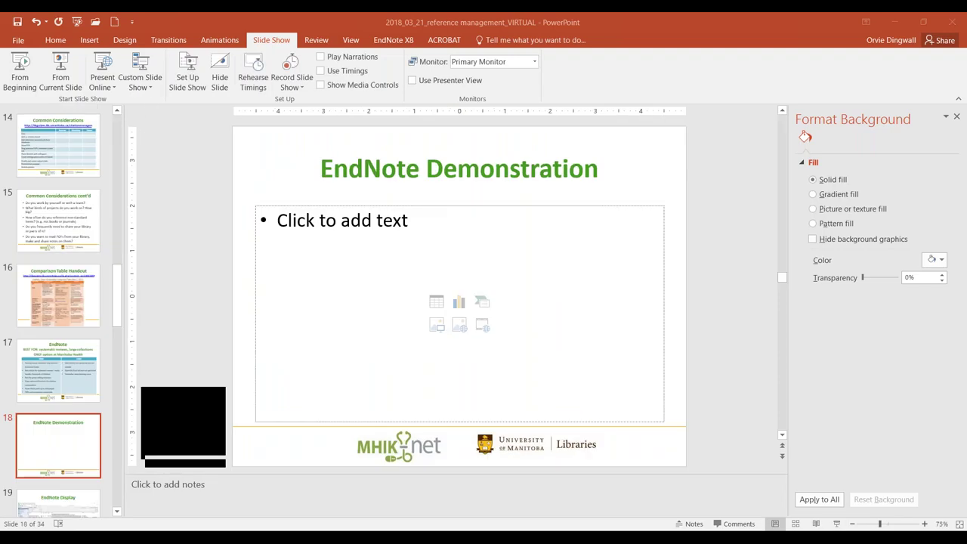
key(alt+Tab)
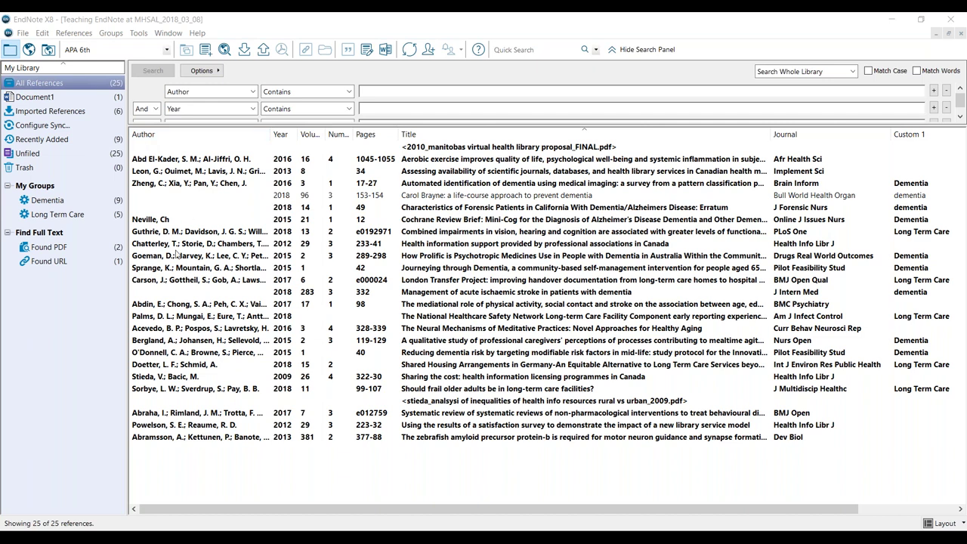
drag(144, 143, 899, 141)
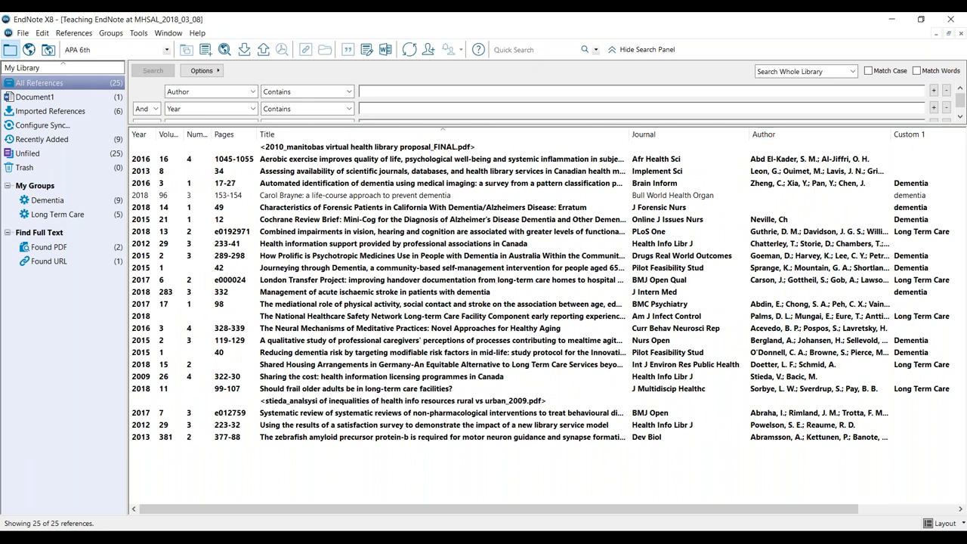
Narrow the Title column in the reference list and view the fields available as columns.
drag(629, 130, 402, 136)
right_click(440, 136)
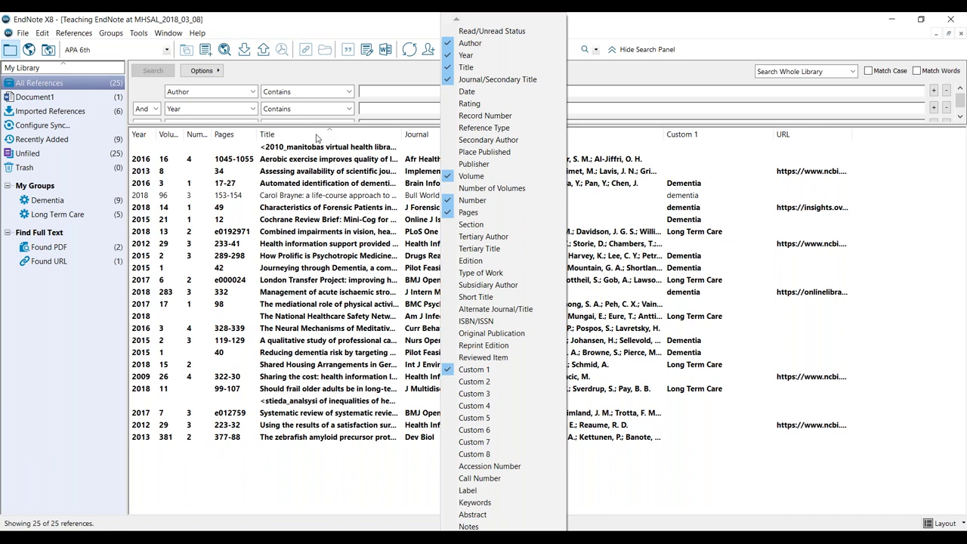
click(625, 173)
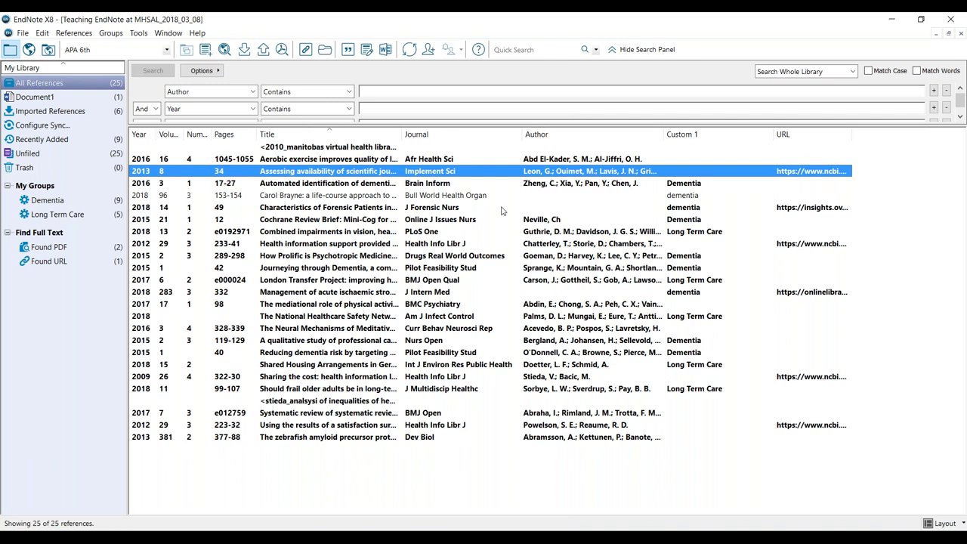
Sort all references by author and back by title, and view the Dementia group.
click(541, 135)
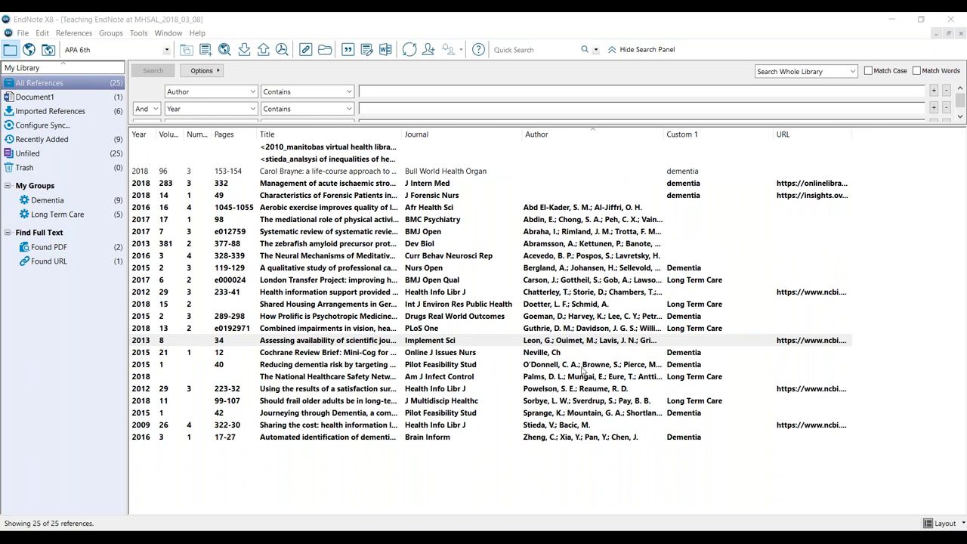
click(278, 136)
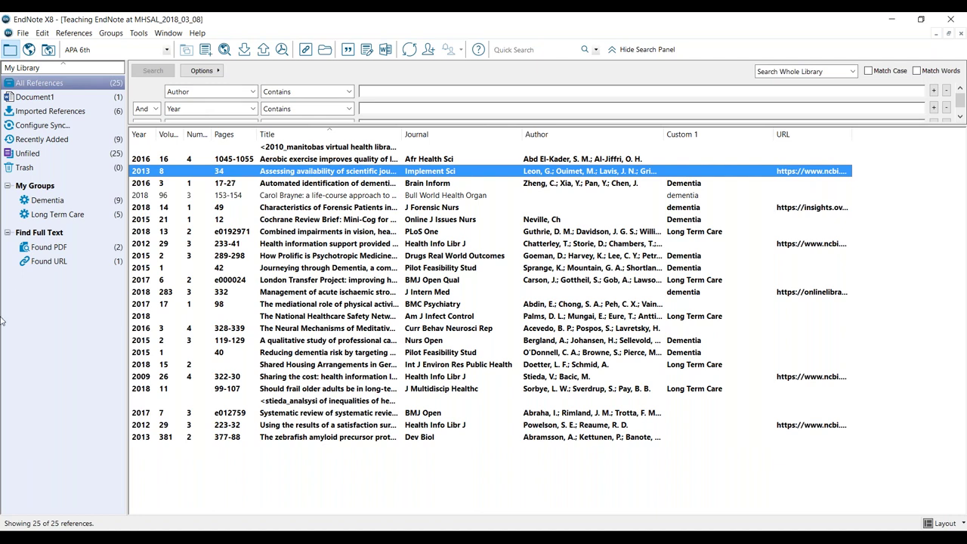
click(45, 200)
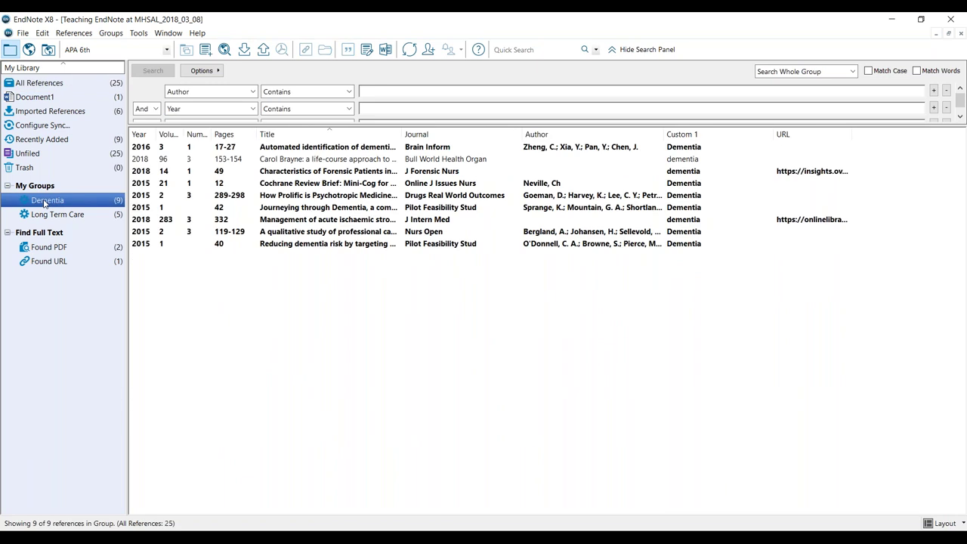
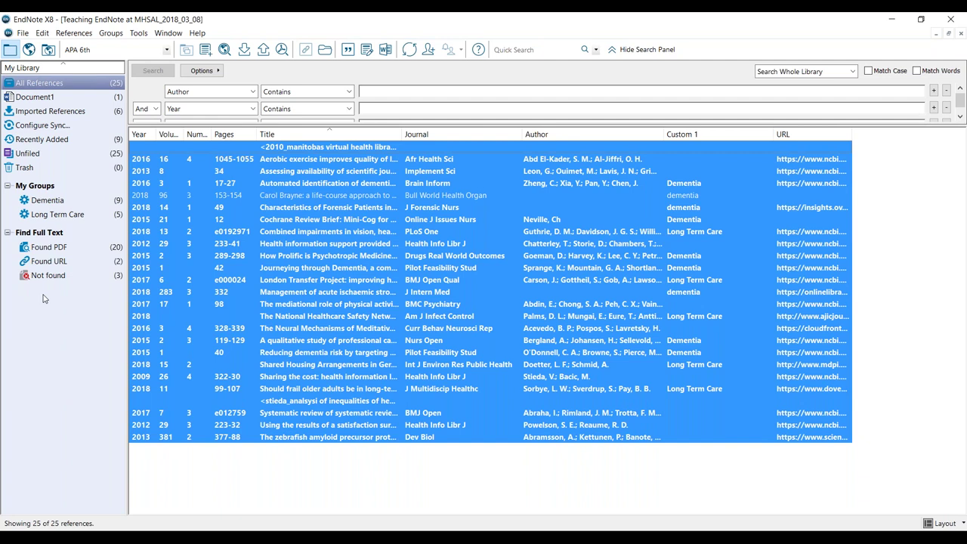
From the Found PDF group, open the attached PDF of the 2016 Afr Health Sci reference on aerobic exercise.
click(56, 249)
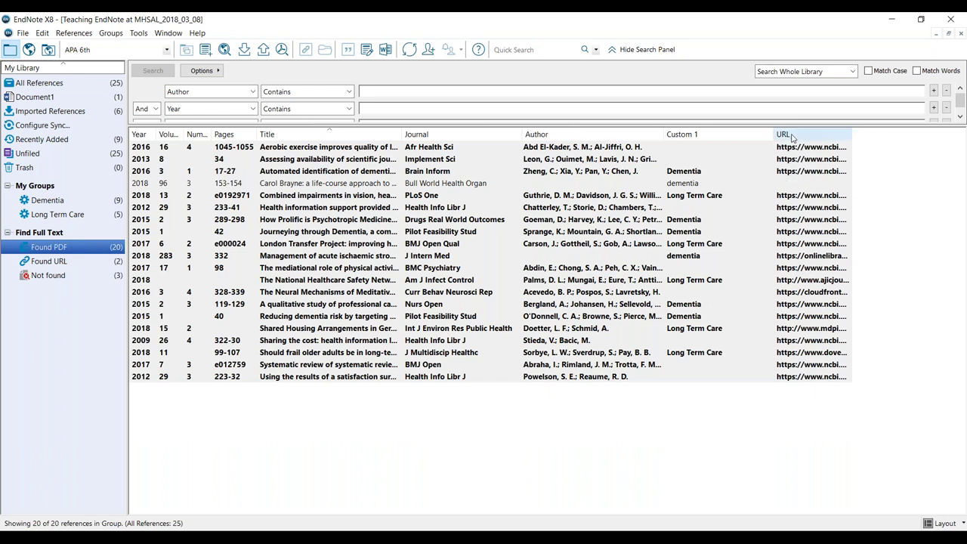
click(305, 148)
double_click(305, 148)
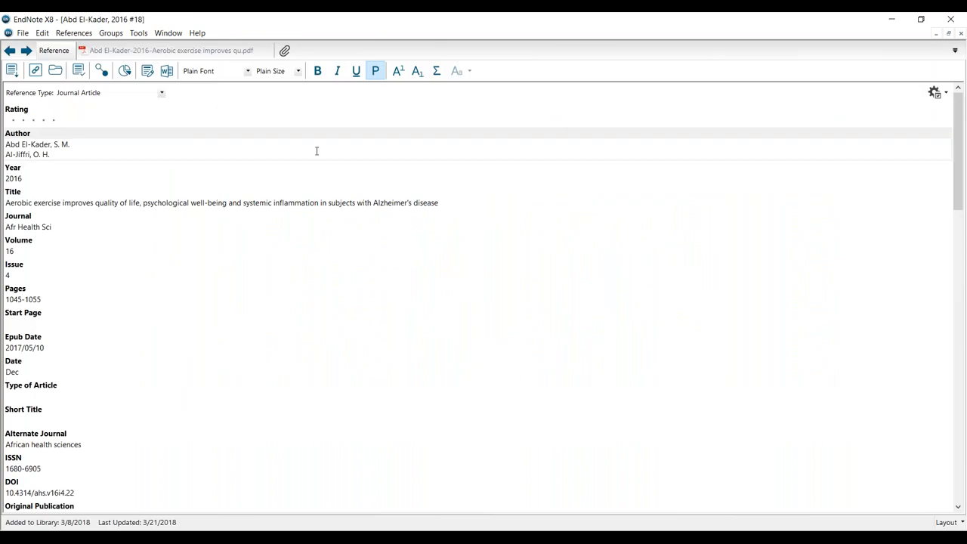
click(109, 51)
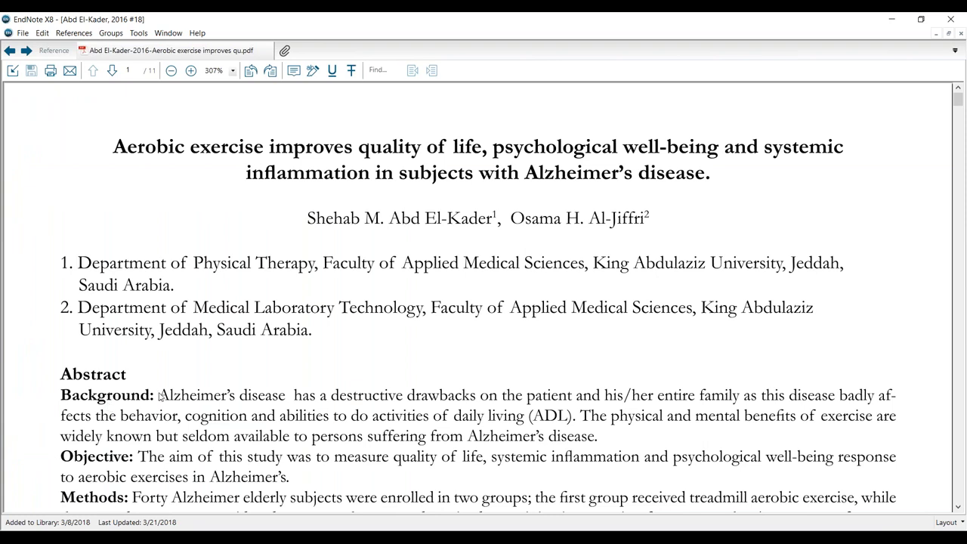
Highlight the abstract's Background text from "Alzheimer's disease" into "widely known but seldom available" and close the reference.
drag(159, 396, 259, 436)
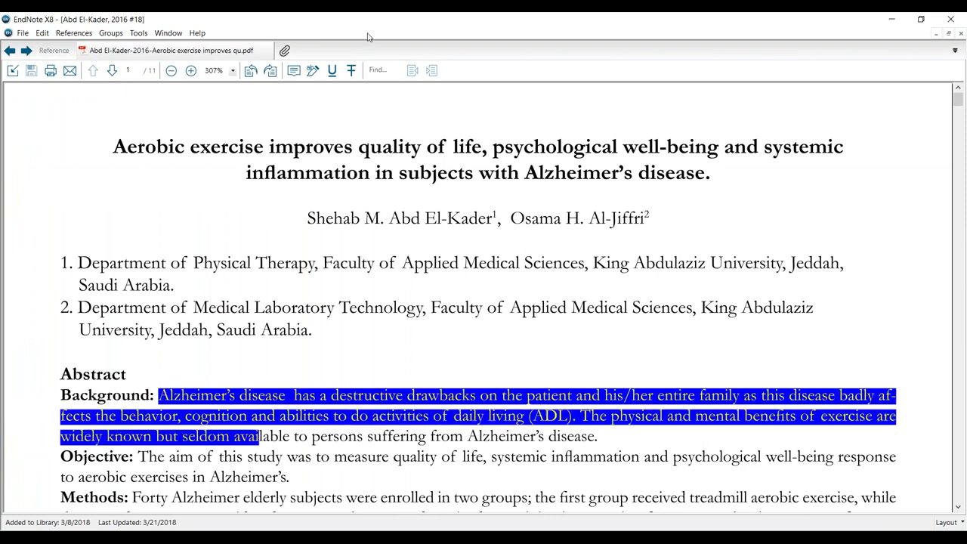
click(310, 74)
click(445, 455)
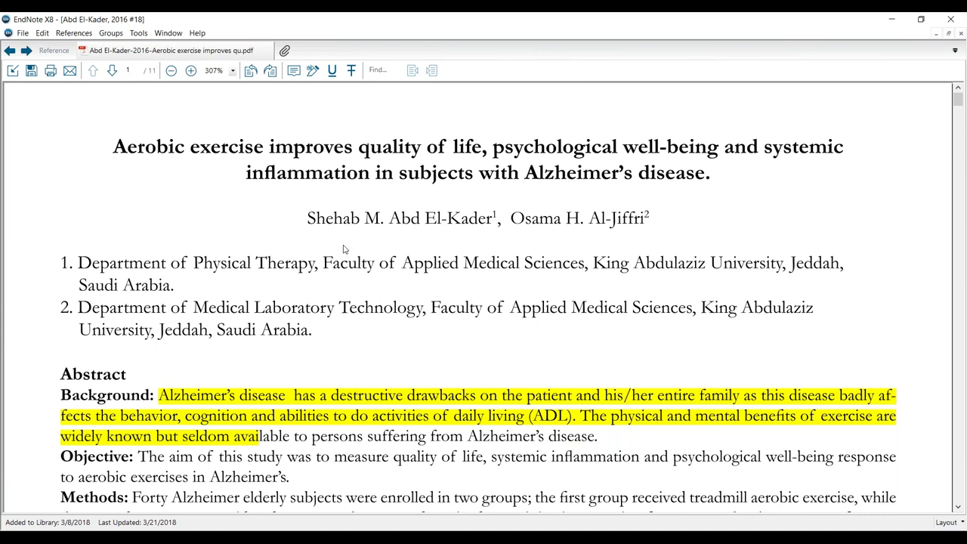
click(961, 33)
click(503, 310)
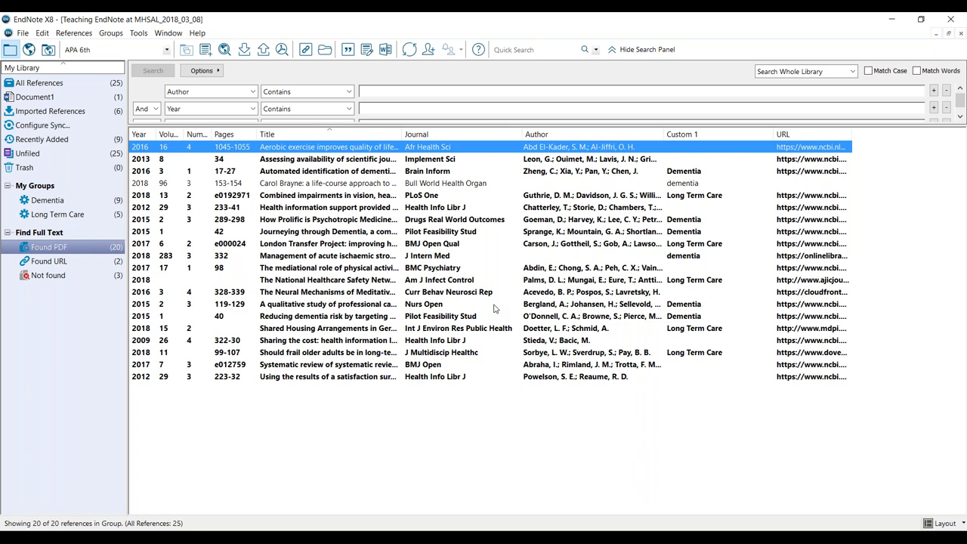
Switch to the PubMed page in Firefox, maximize its window, and set the page zoom to 150%.
mouse_move(512, 537)
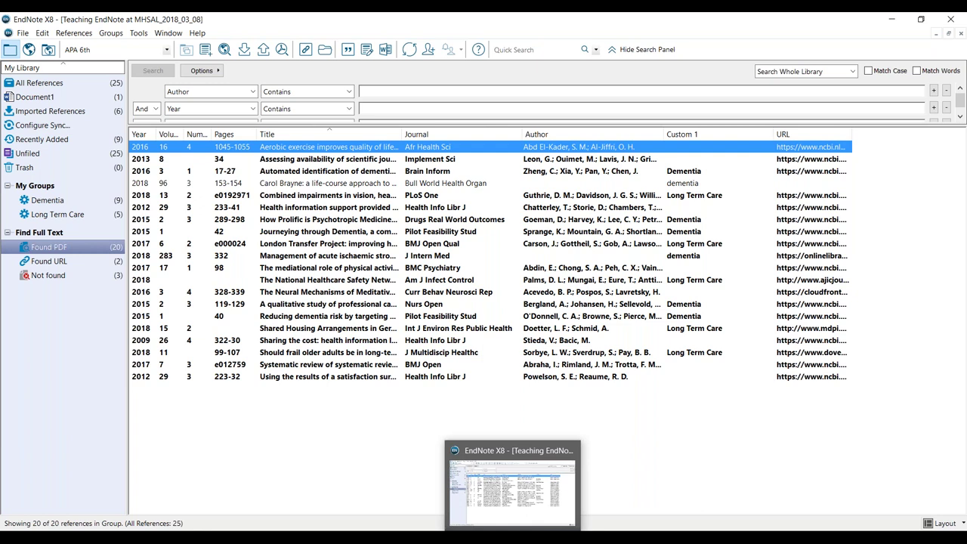
click(512, 537)
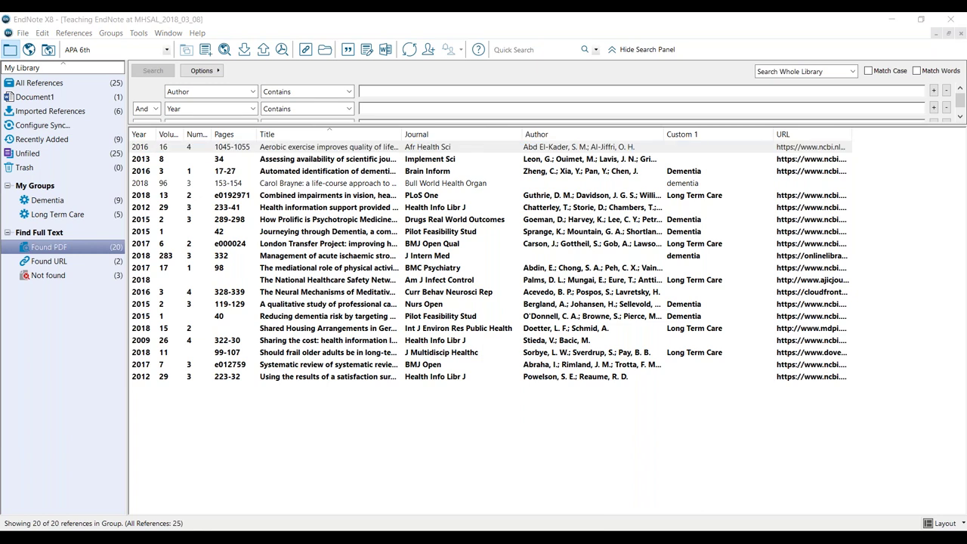
drag(906, 196, 504, 143)
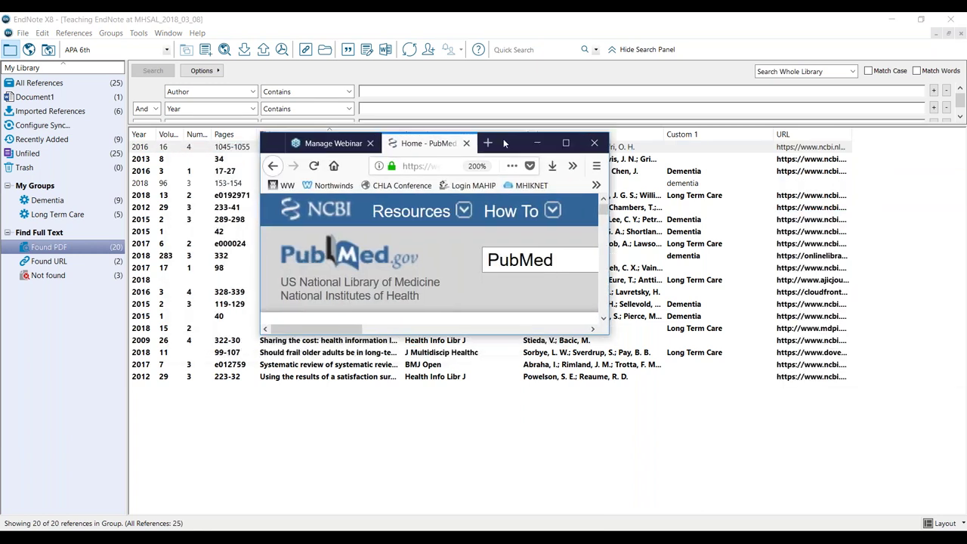
double_click(504, 144)
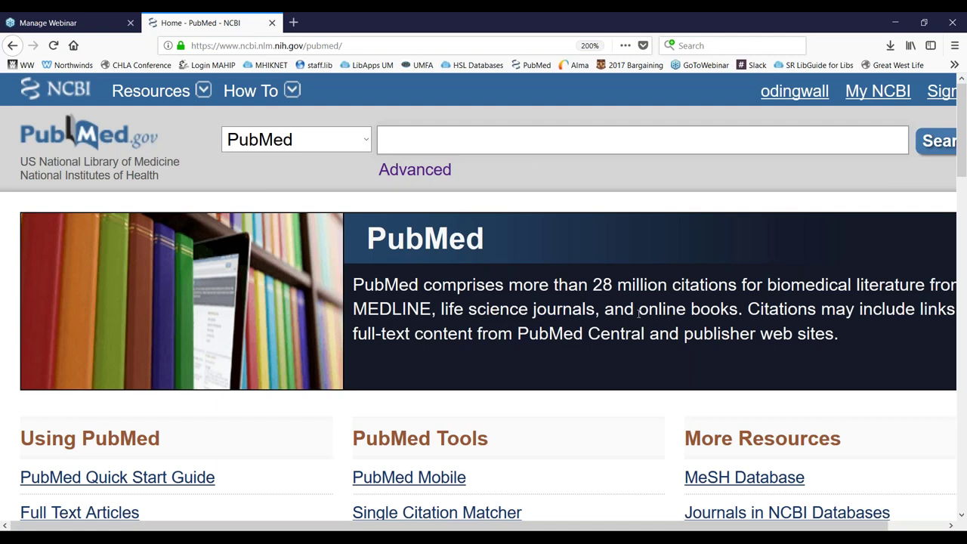
key(ctrl+0)
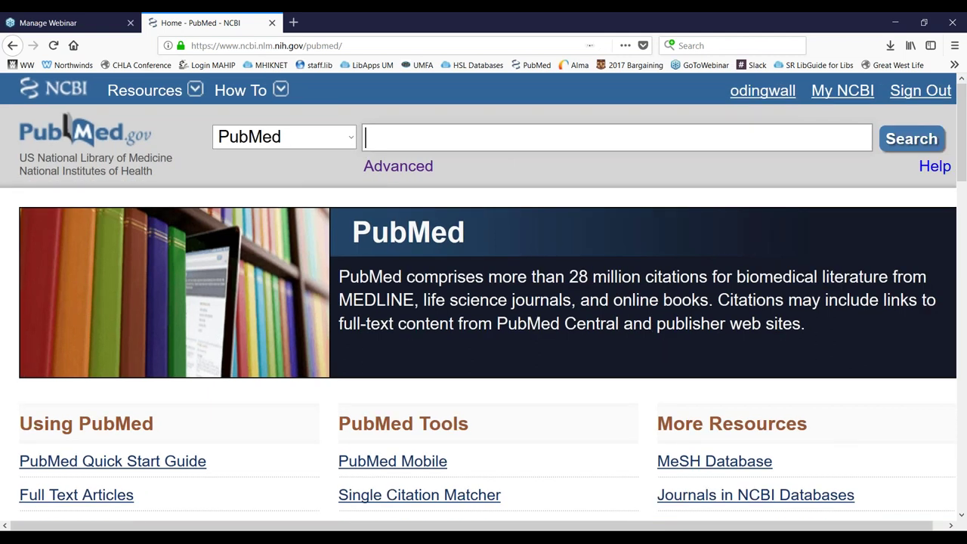
key(ctrl+minus)
key(ctrl+minus)
key(ctrl+minus)
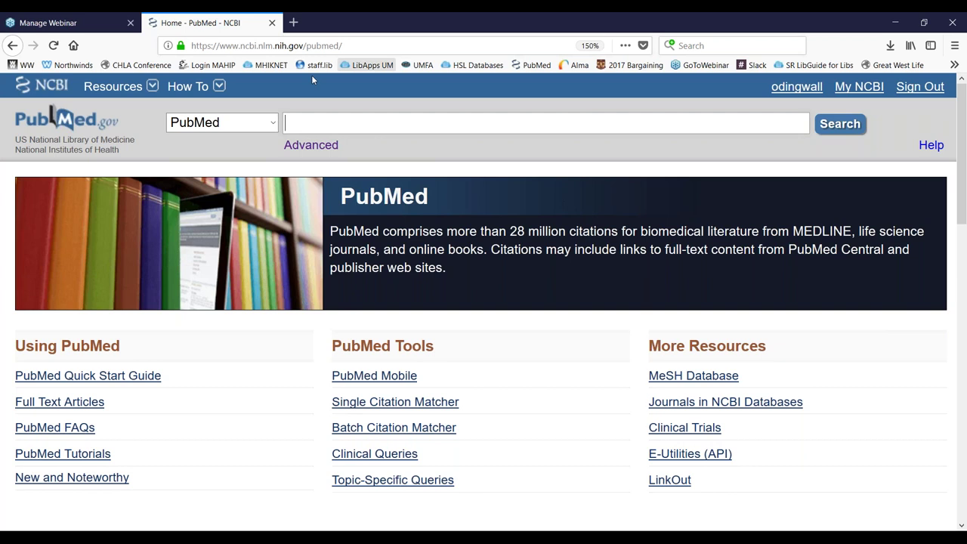
Search PubMed for dementia.
text(de)
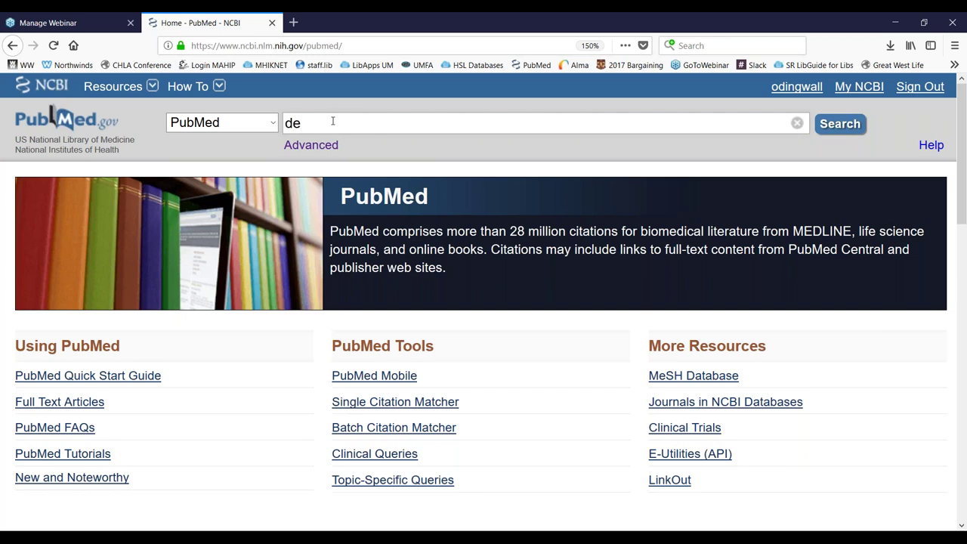
text(mentia)
key(Return)
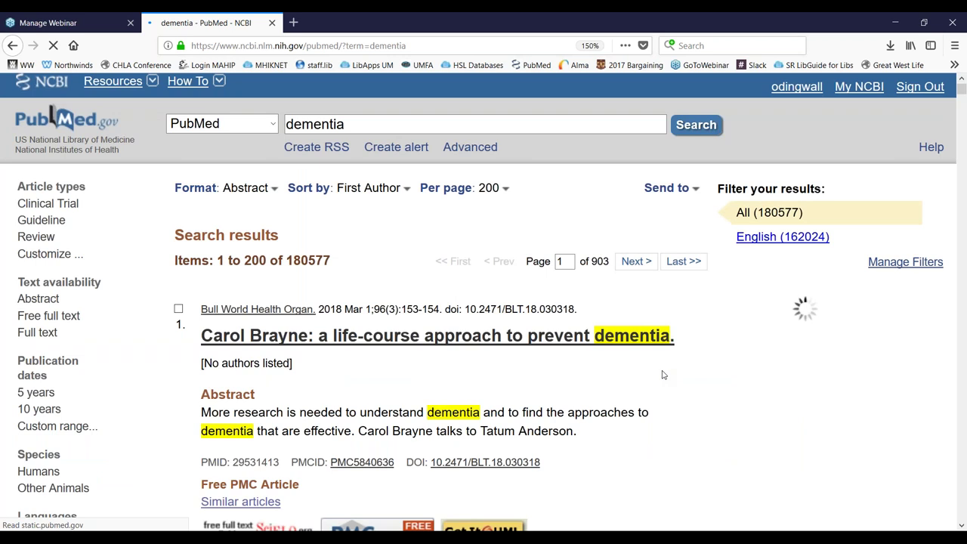
Mark results 5, 6 and 7 of the dementia search for export.
scroll(667, 376, down, 2)
scroll(667, 376, down, 10)
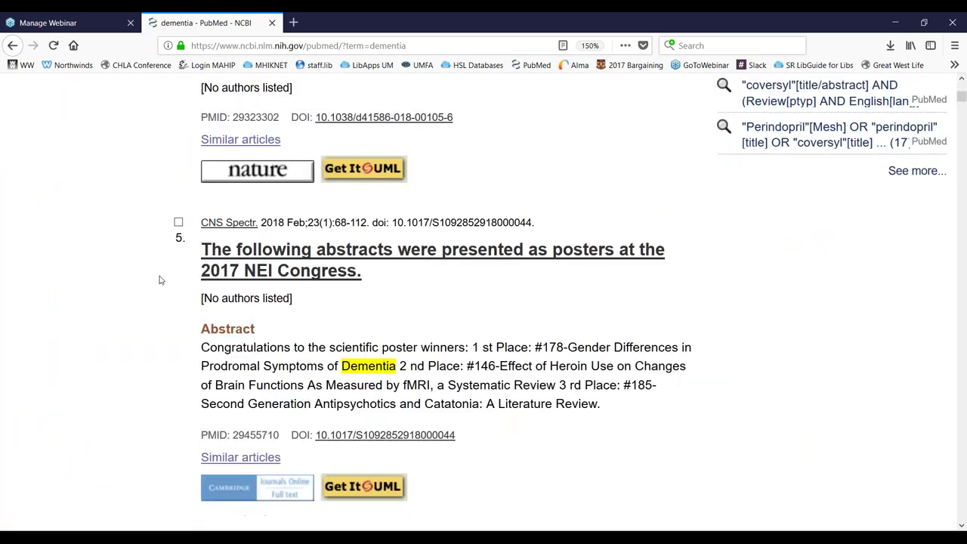
click(179, 222)
scroll(375, 353, down, 3)
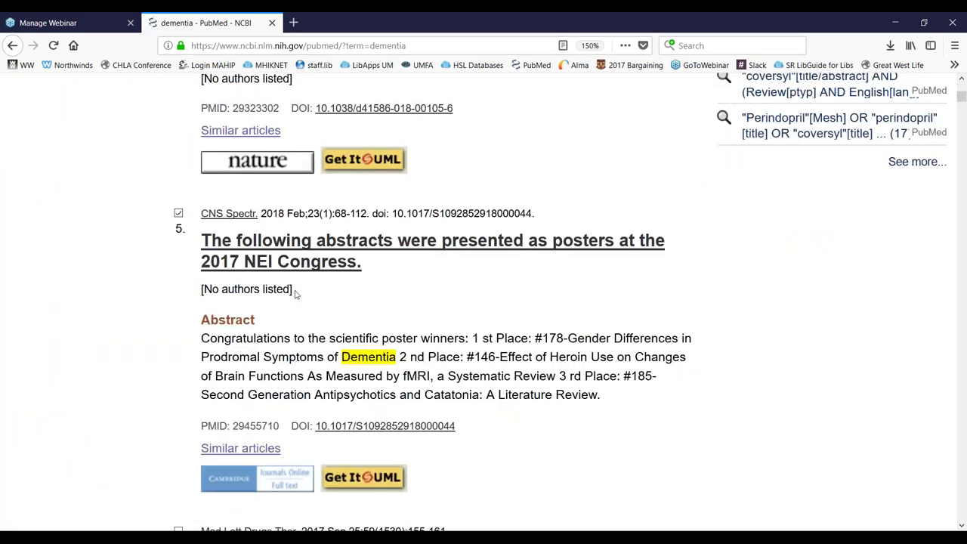
scroll(375, 353, down, 6)
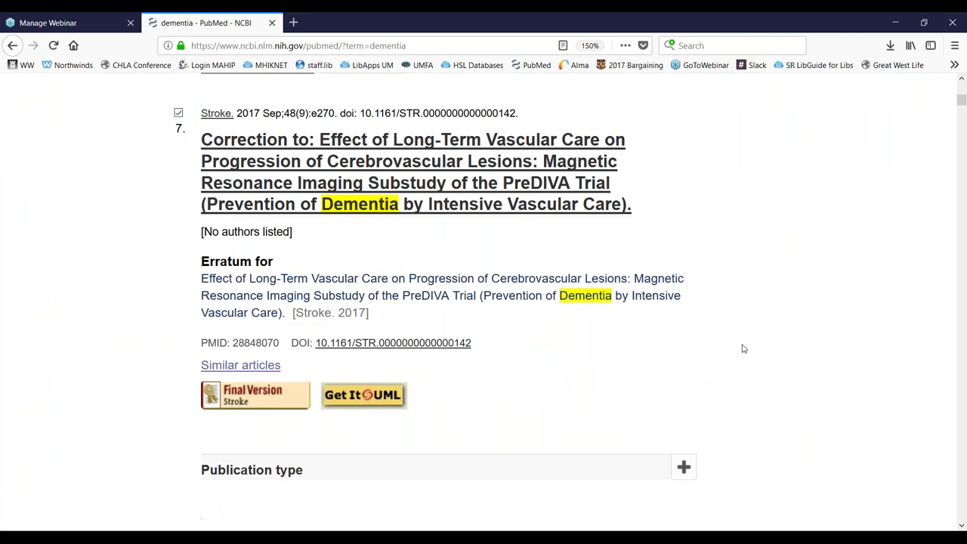
scroll(727, 411, up, 20)
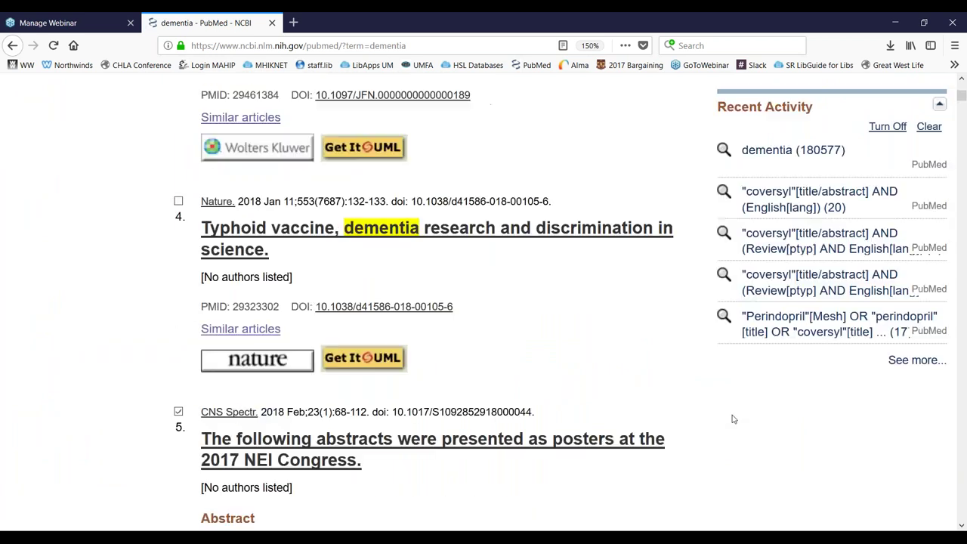
scroll(656, 192, up, 1)
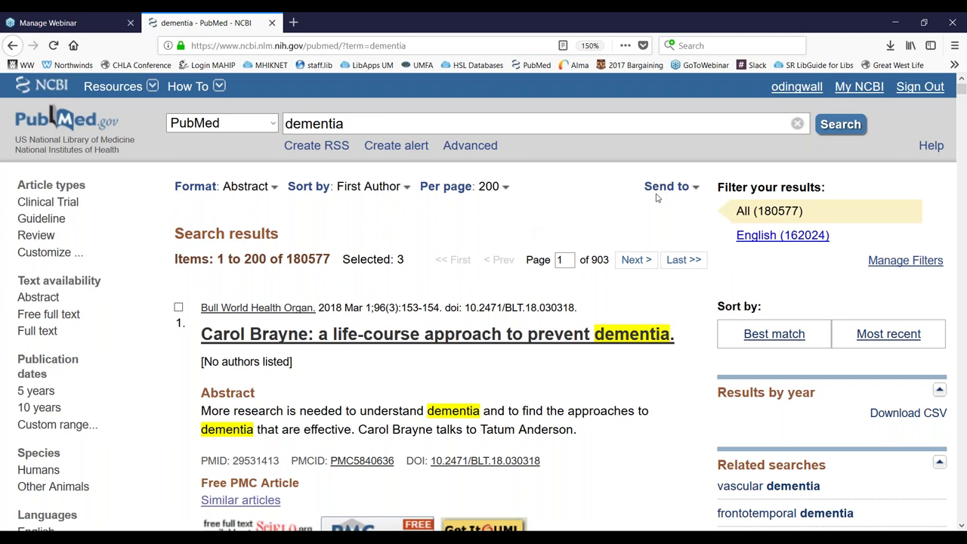
Send the selected citations to a citation manager file and open citations.nbib with EndNote X8.2.
click(659, 188)
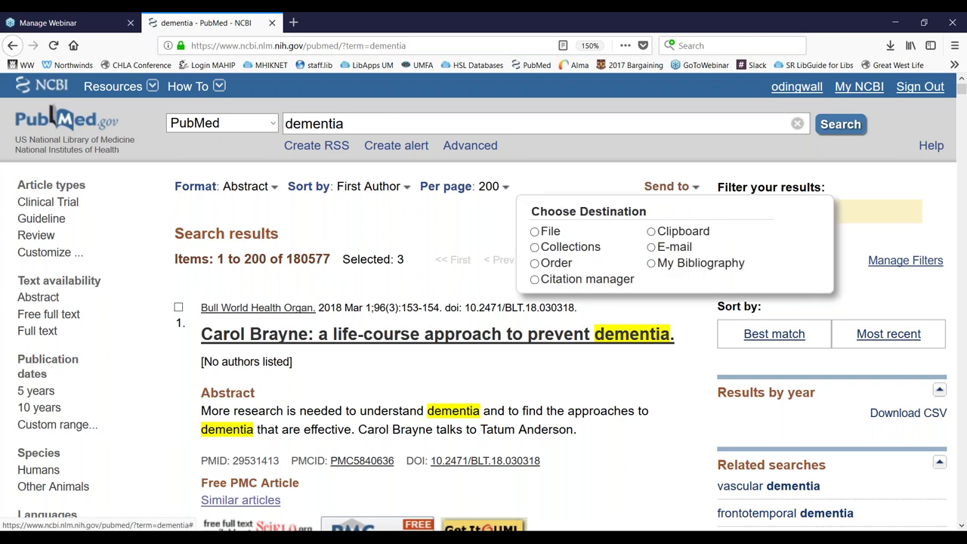
click(535, 280)
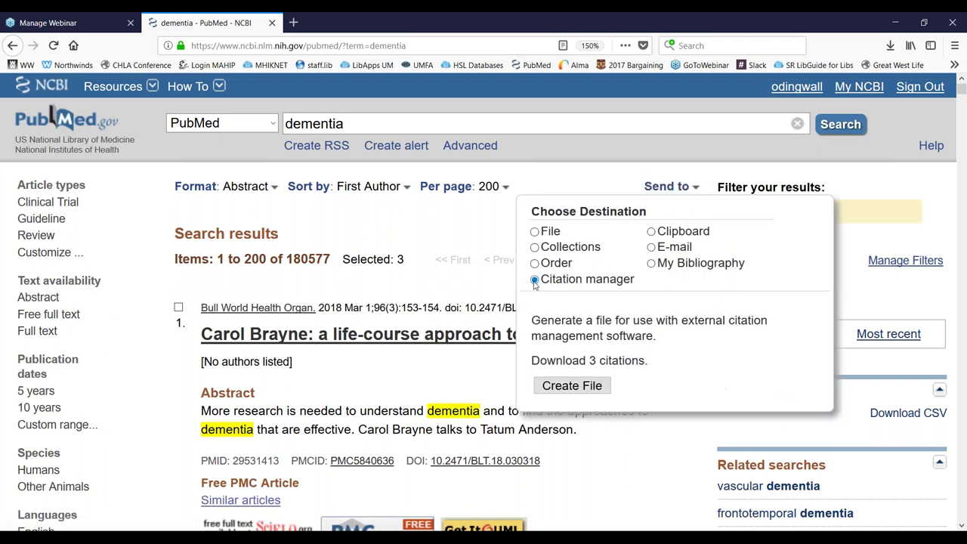
click(567, 386)
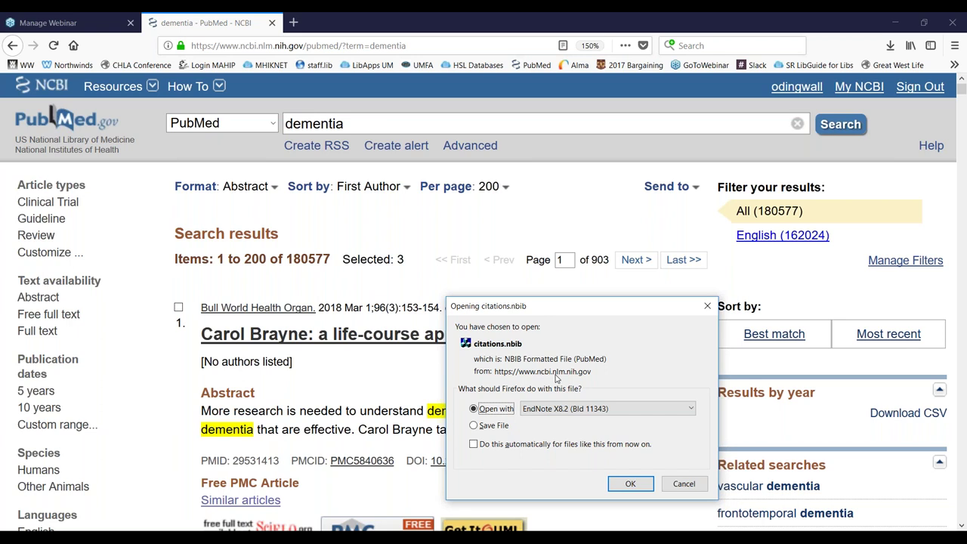
click(627, 484)
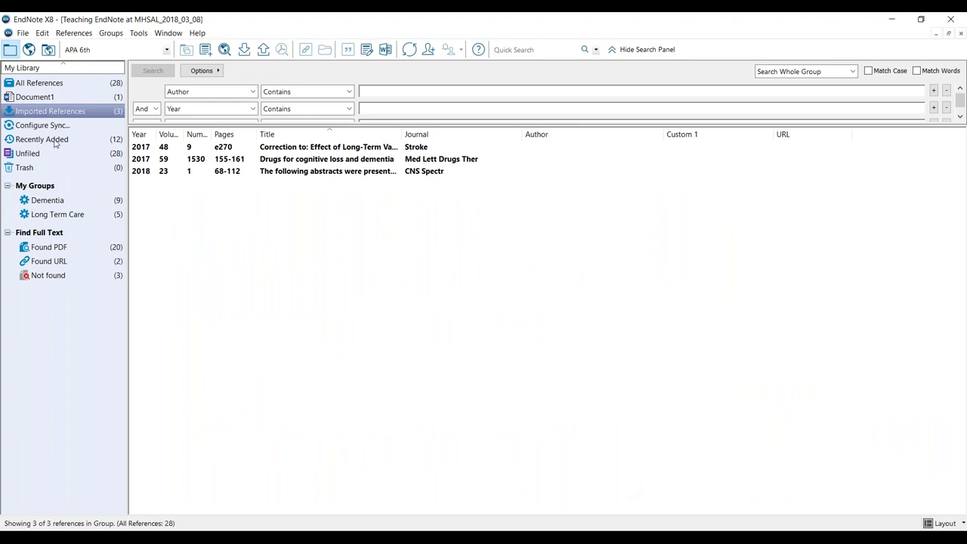
Batch-replace the whole Custom 1 field of all the imported references with "Dementia" using Change/Move/Copy Fields.
click(299, 160)
key(ctrl+a)
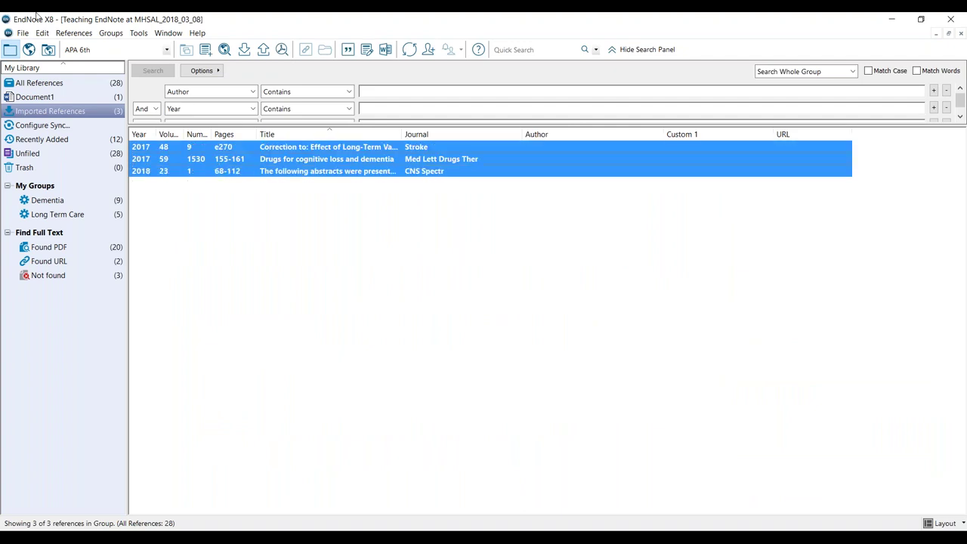
click(138, 33)
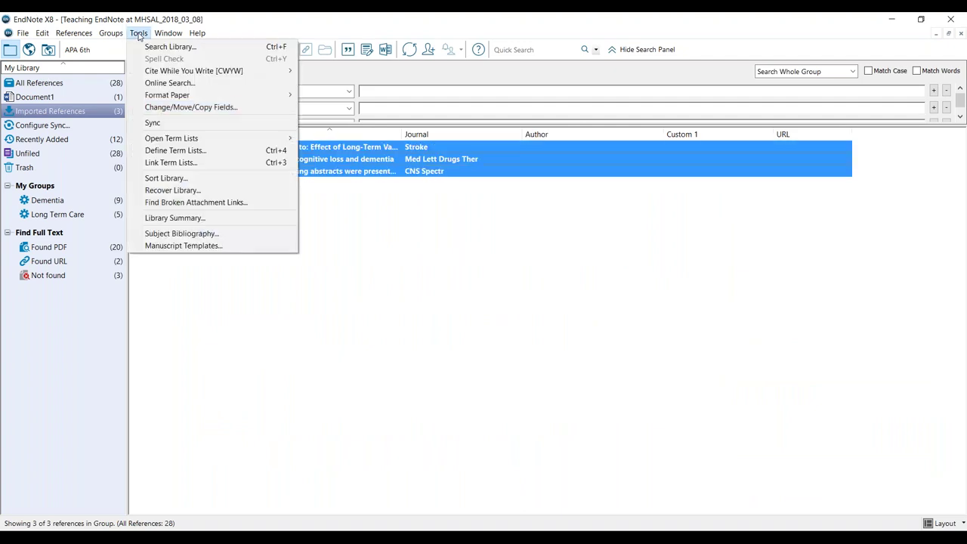
click(161, 109)
click(366, 272)
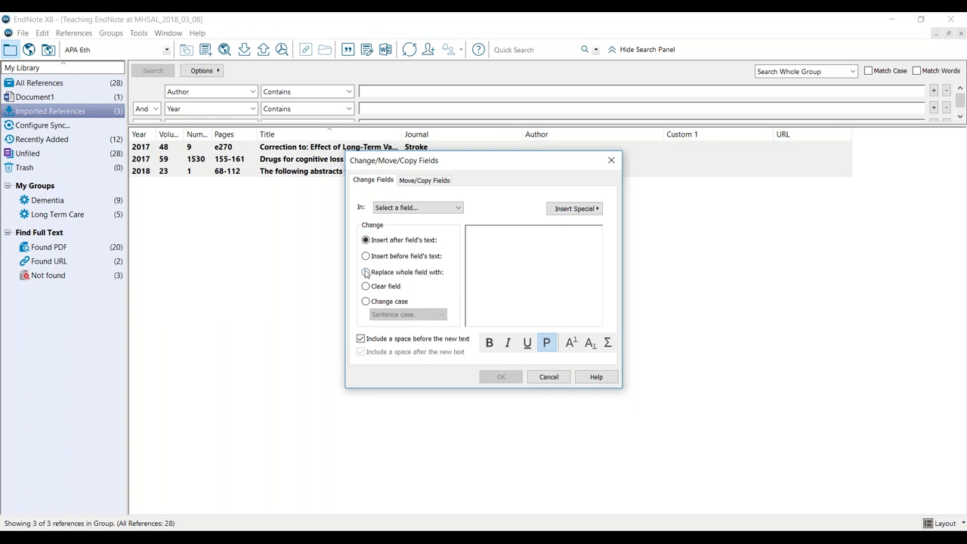
click(418, 208)
scroll(414, 364, down, 3)
click(412, 379)
click(493, 247)
text(Dementia)
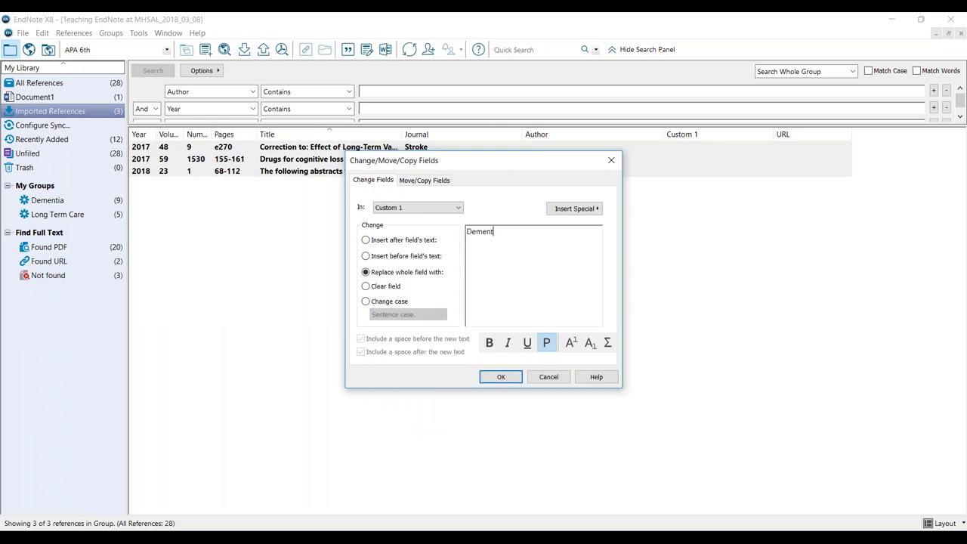
click(497, 378)
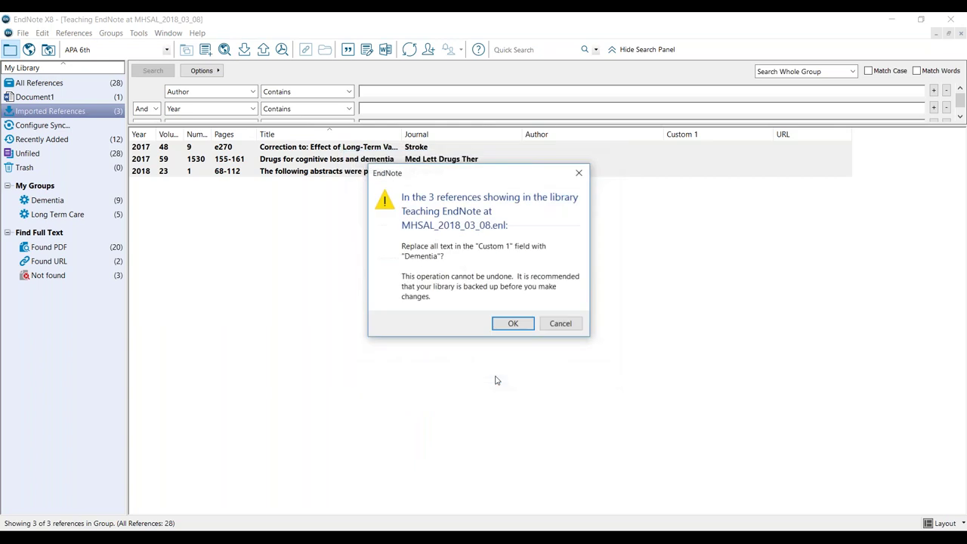
click(513, 325)
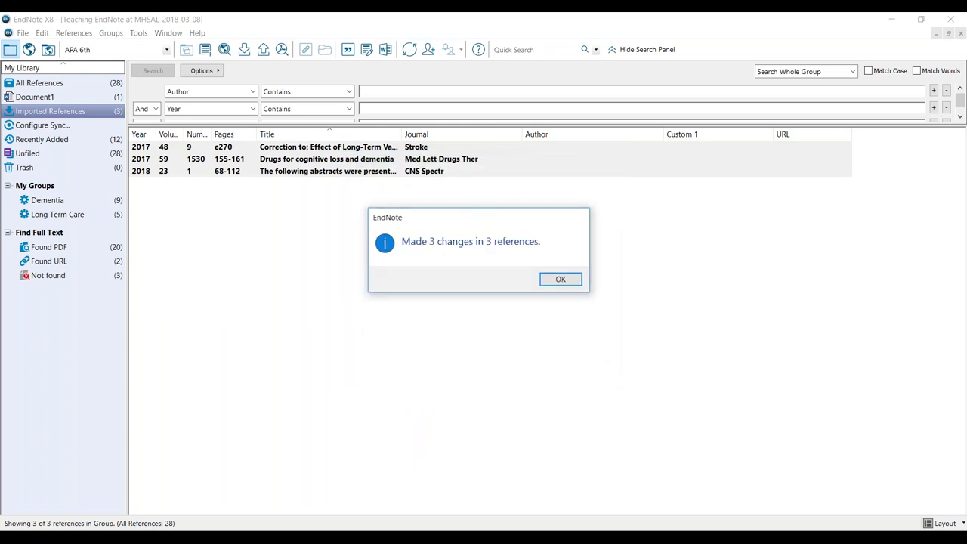
click(561, 279)
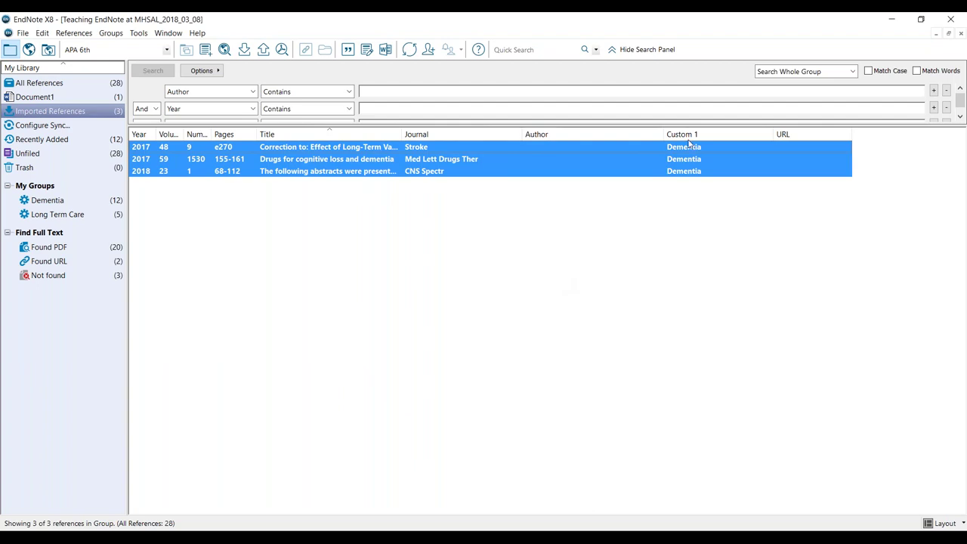
Review the references in the Dementia group and return to the list of all references.
click(682, 205)
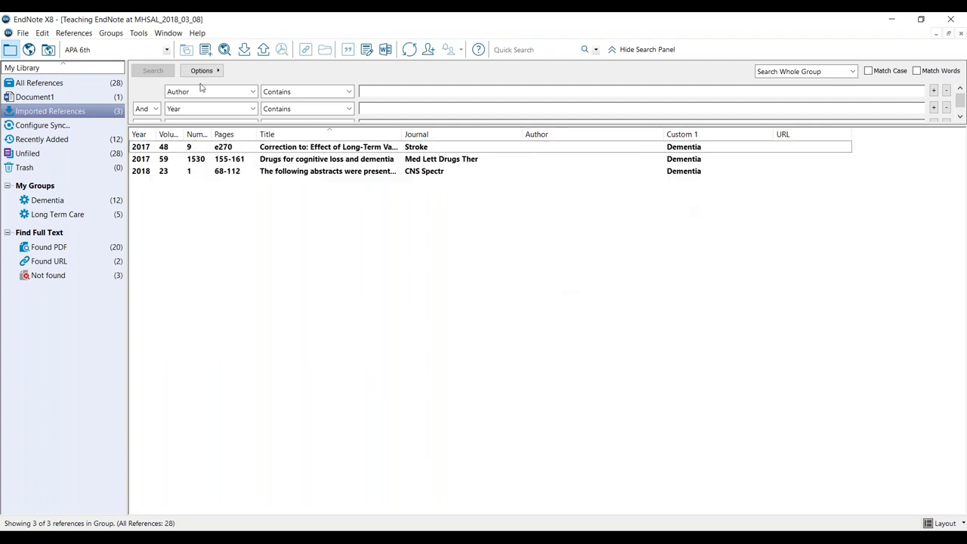
click(42, 201)
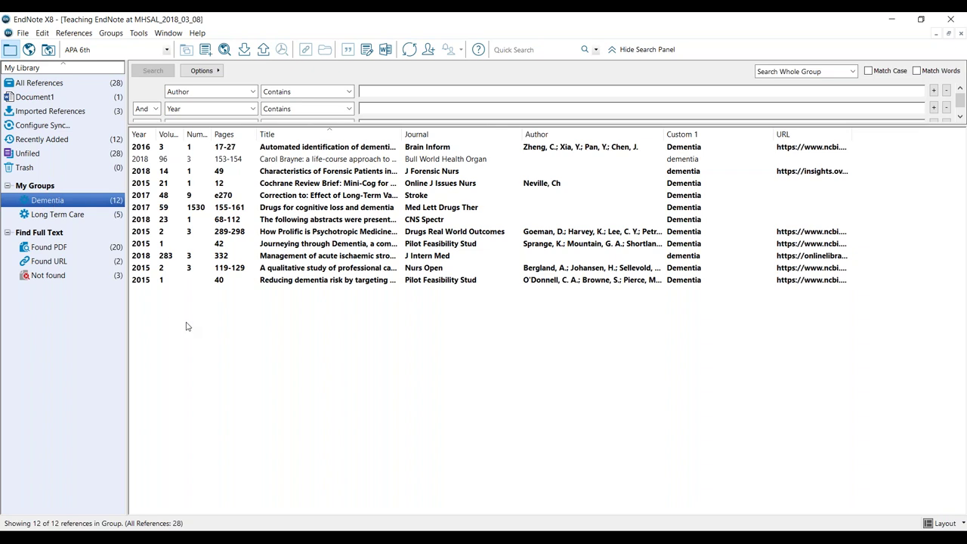
click(29, 85)
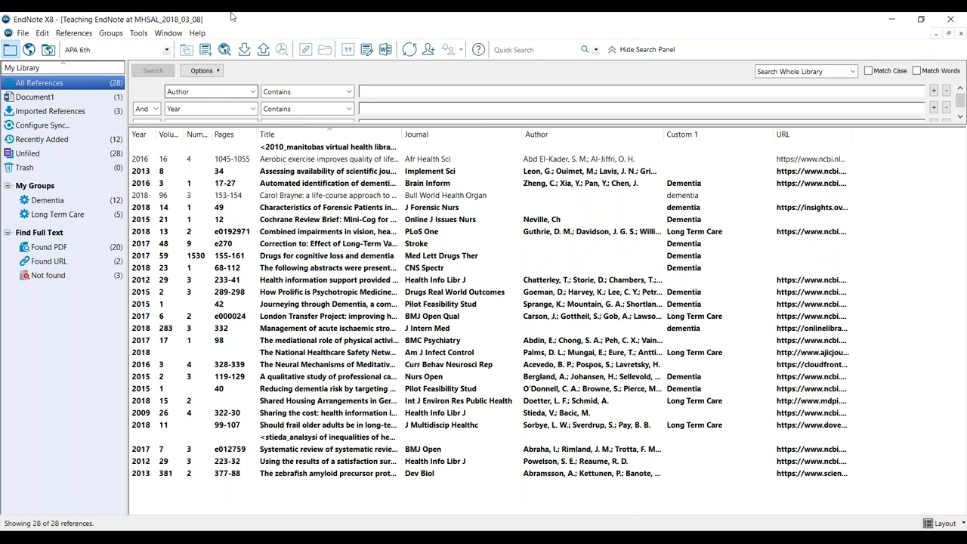
Create a Book reference with the author's name, year 2018 and the presenter's "EndNote Webinar" as title, and close it.
click(74, 34)
click(81, 48)
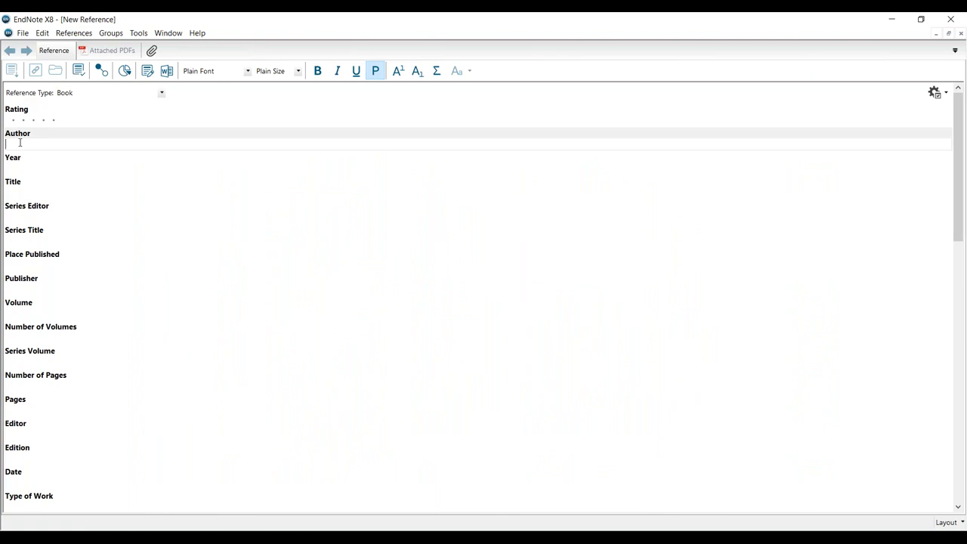
text(Dingwall, O)
key(Tab)
text(2018)
key(Tab)
text(Orvie's EndNote Webinar)
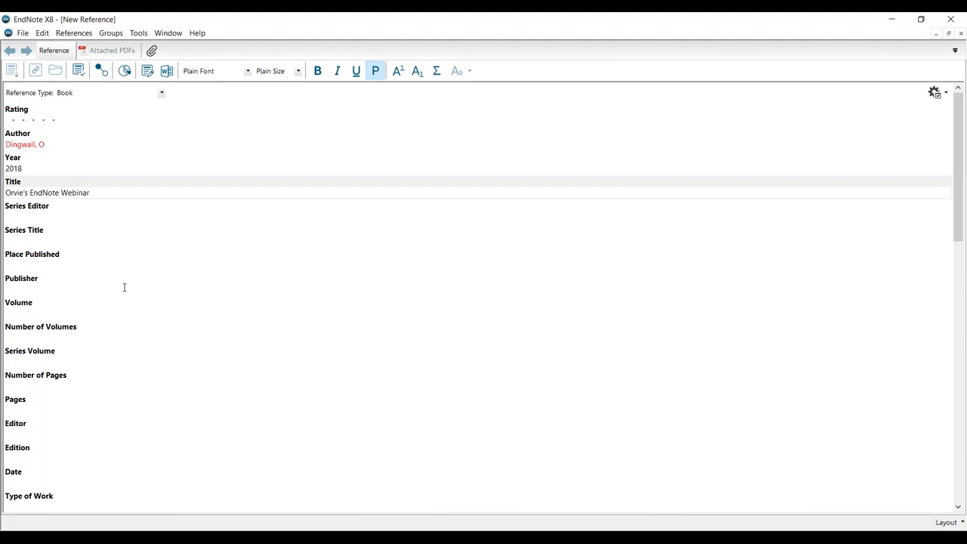
click(961, 37)
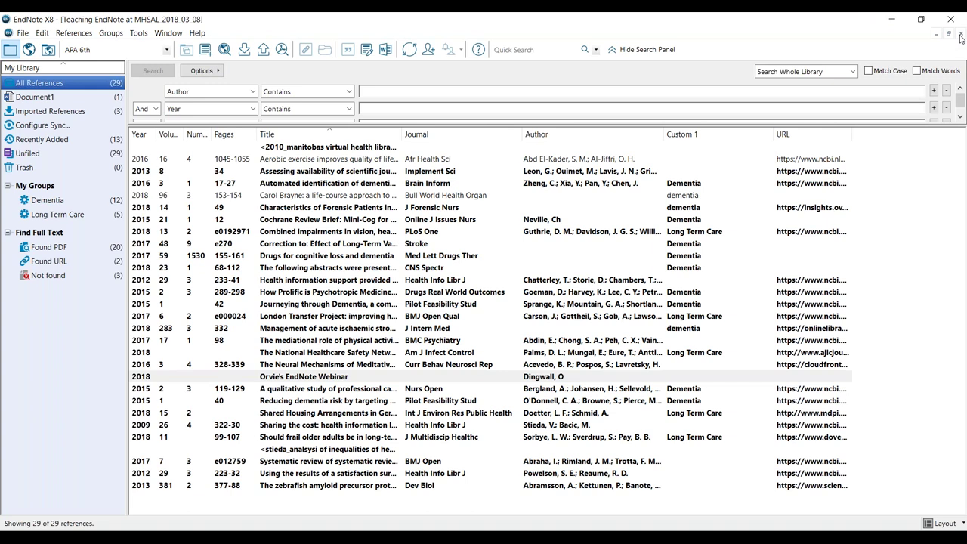
Reopen the new 2018 EndNote Webinar reference, look through its available fields, and close it.
double_click(273, 377)
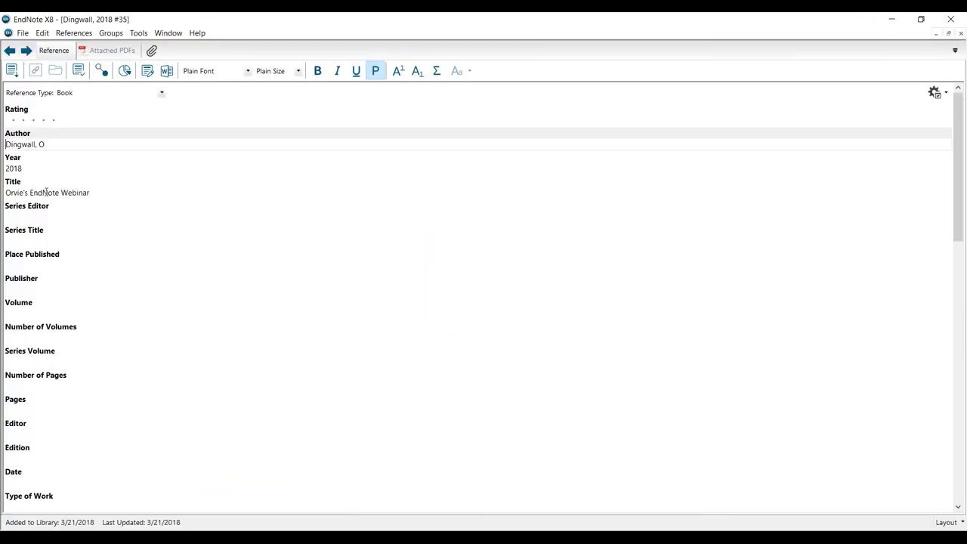
scroll(277, 423, down, 5)
scroll(274, 419, down, 3)
scroll(274, 418, up, 8)
click(960, 33)
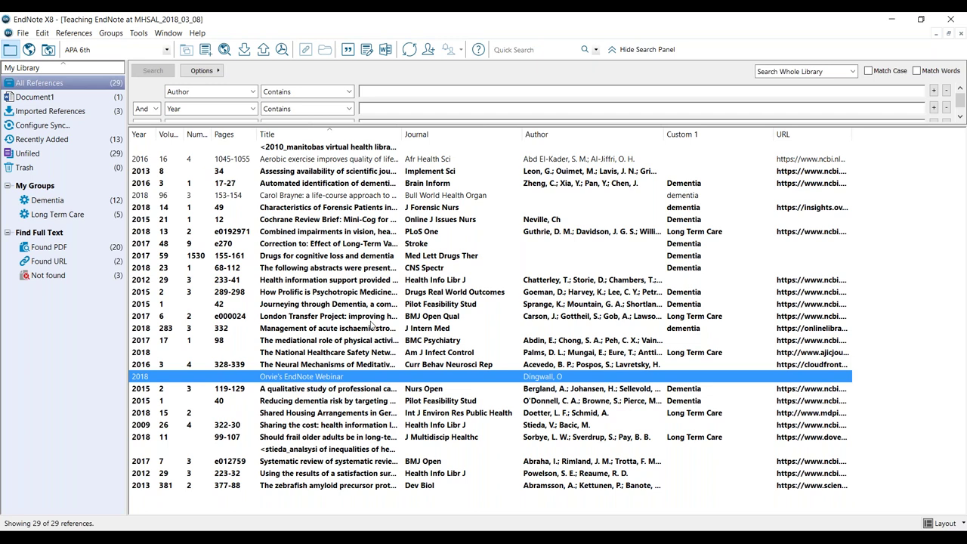
click(69, 35)
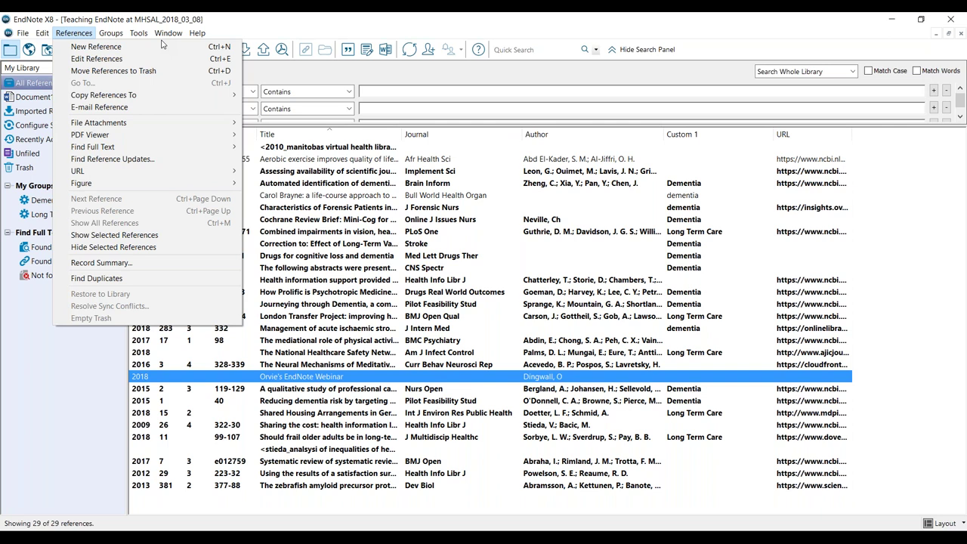
click(380, 291)
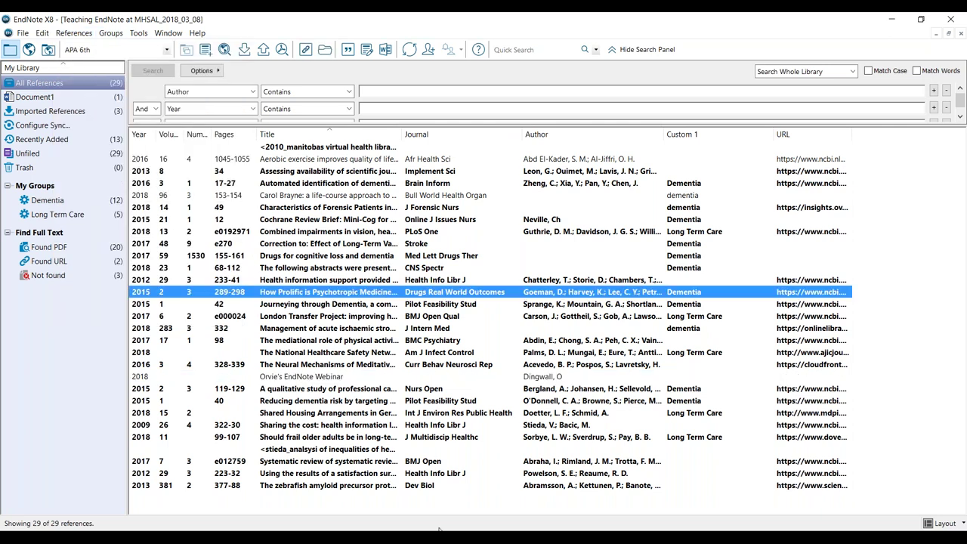
Switch to Document1 in Word and write "I want to include a citation here in this paper".
mouse_move(418, 538)
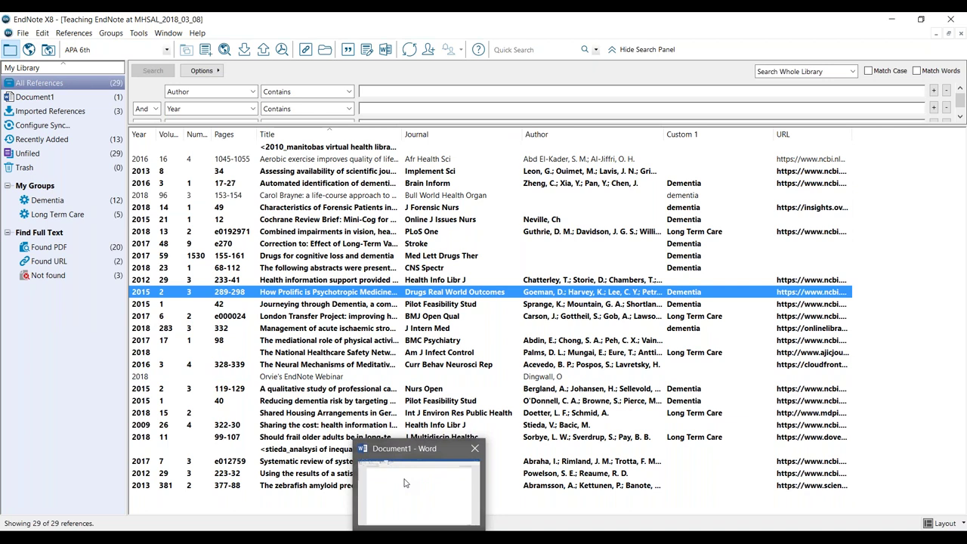
click(404, 482)
key(alt+Tab)
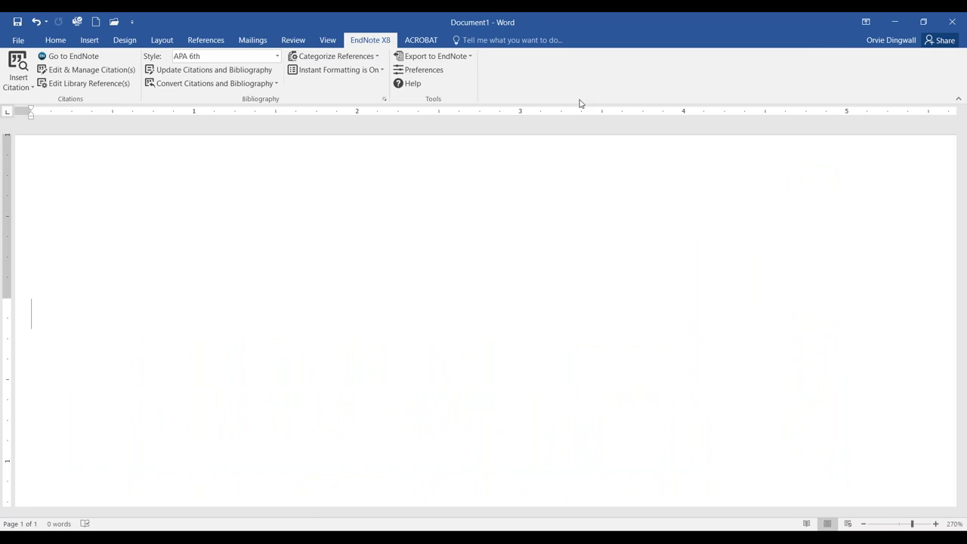
text(I want to in)
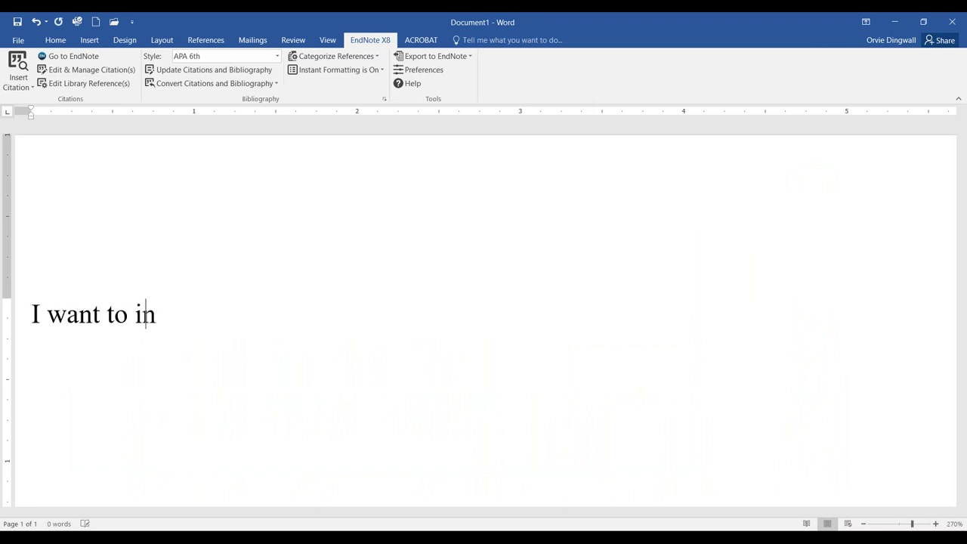
text(clude a citat)
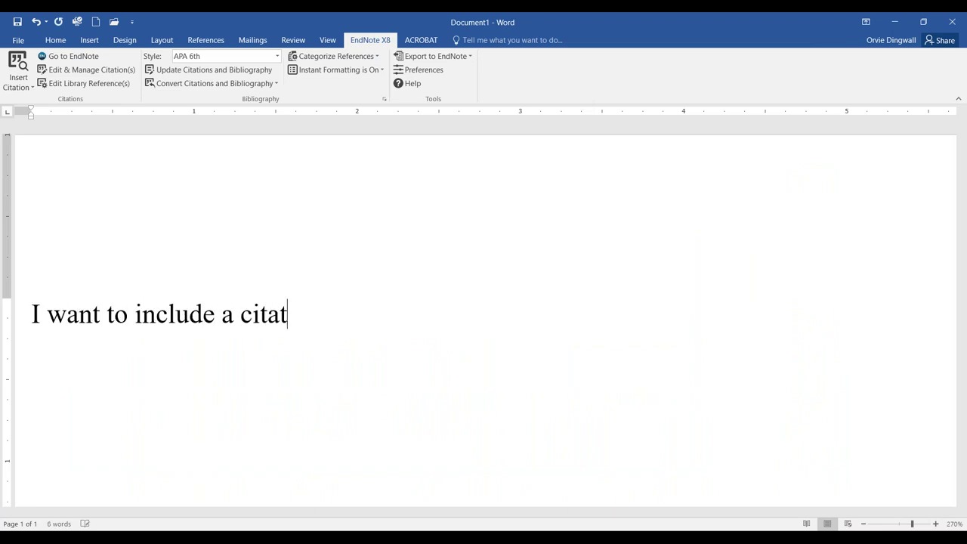
text(ion in)
key(BackSpace)
key(BackSpace)
text(here)
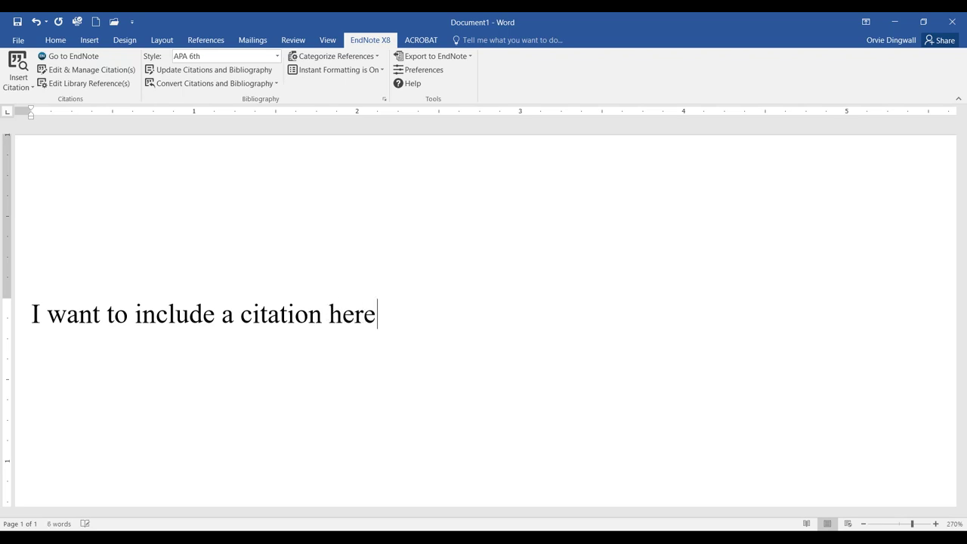
text( in this paper)
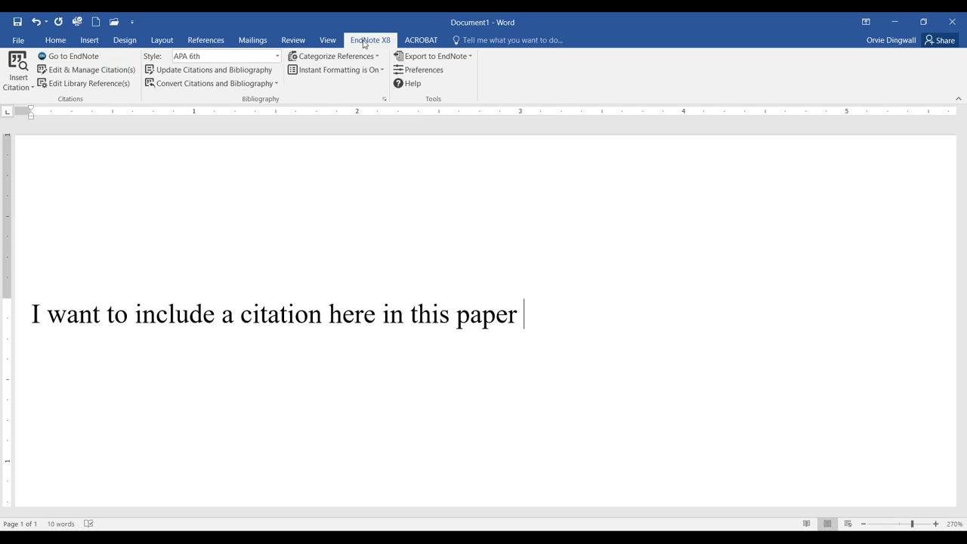
Insert the 2017 citation "Systematic review of systematic reviews of non-pharmacological interventions" from the EndNote library after the sentence.
click(18, 68)
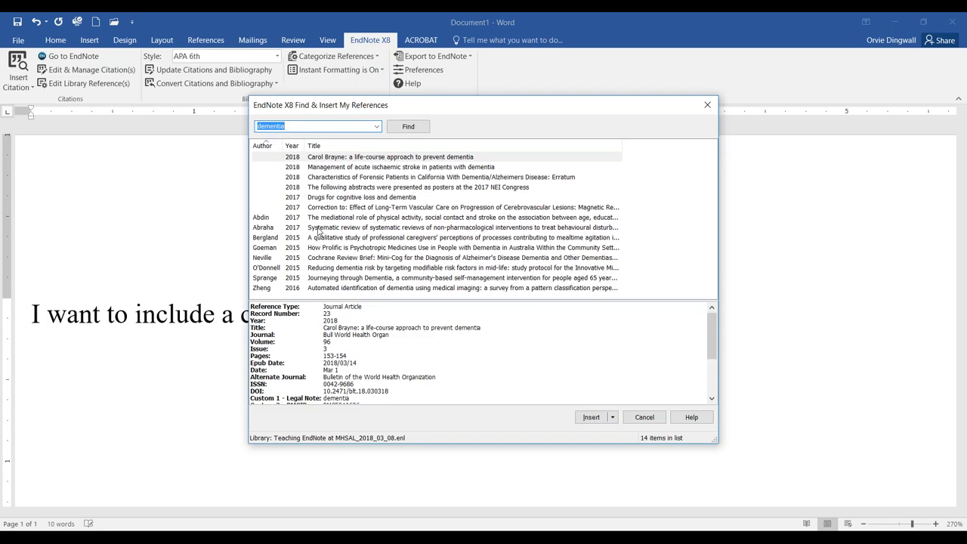
click(328, 229)
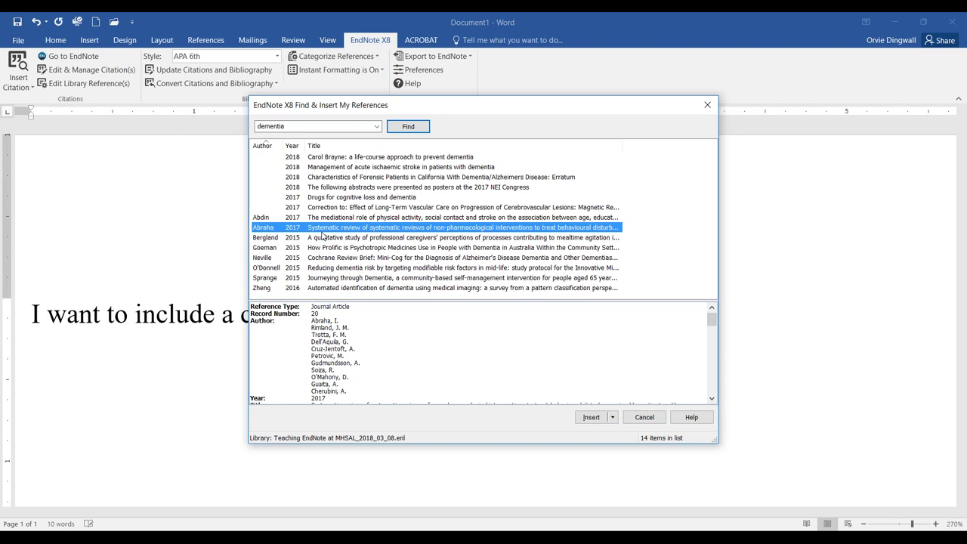
click(591, 417)
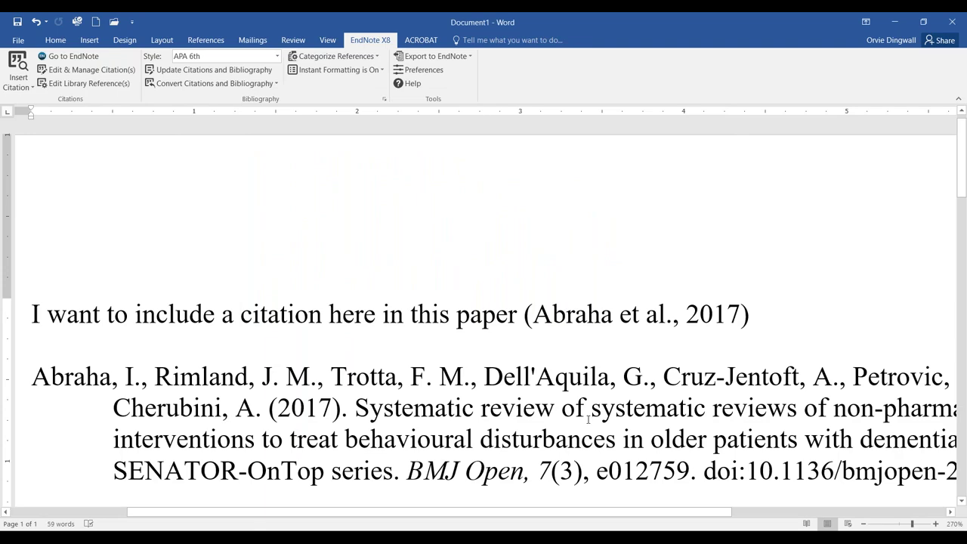
Add a centred bold heading "Reference List" between the sentence and the bibliography.
scroll(579, 408, down, 1)
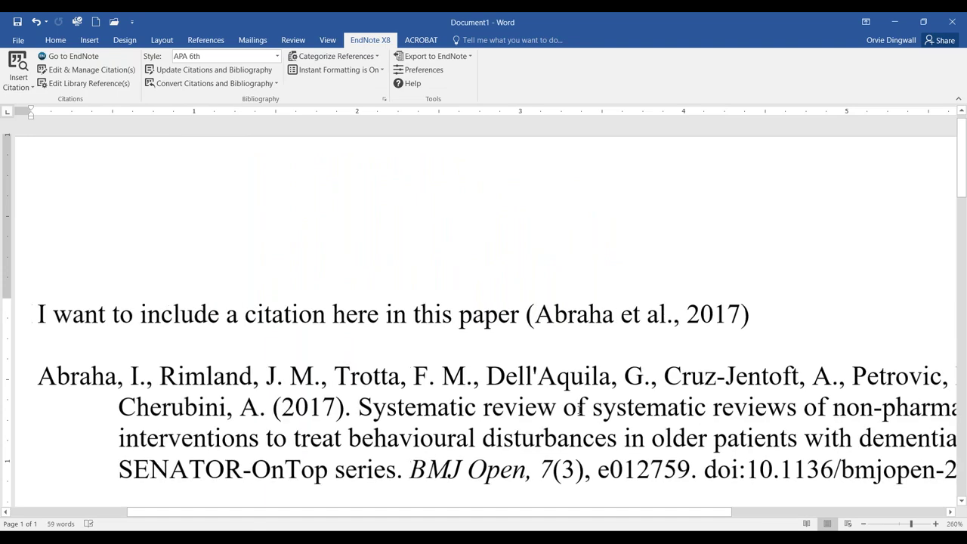
scroll(579, 409, down, 9)
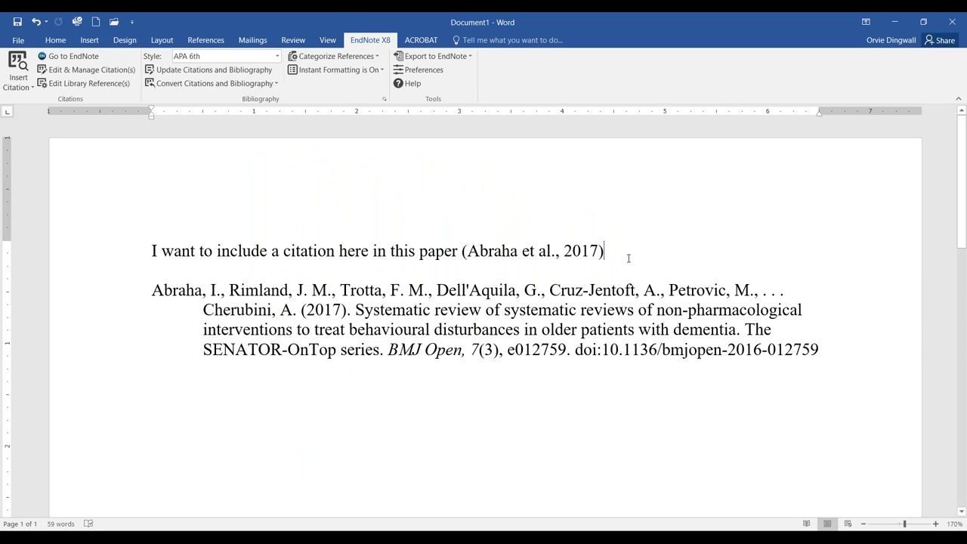
key(Return)
key(Return)
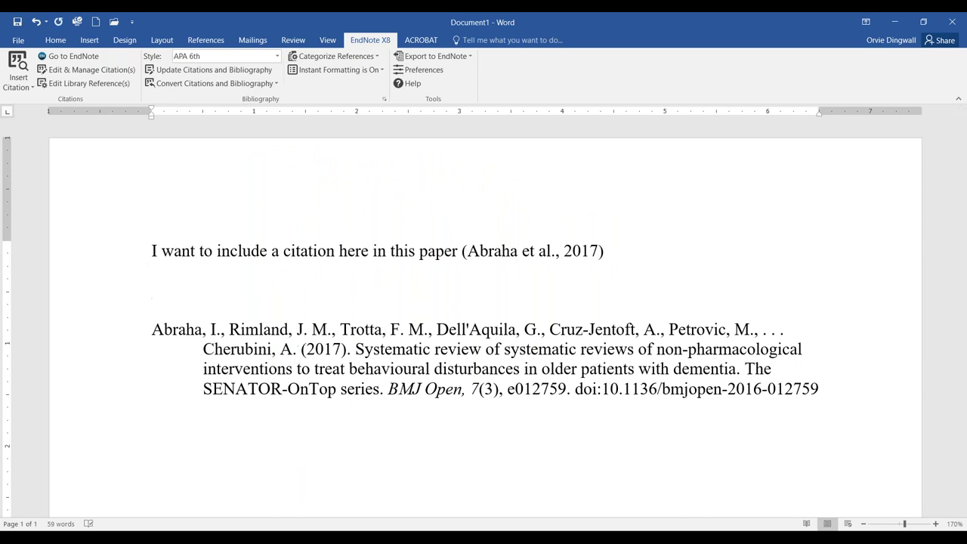
click(55, 40)
click(269, 81)
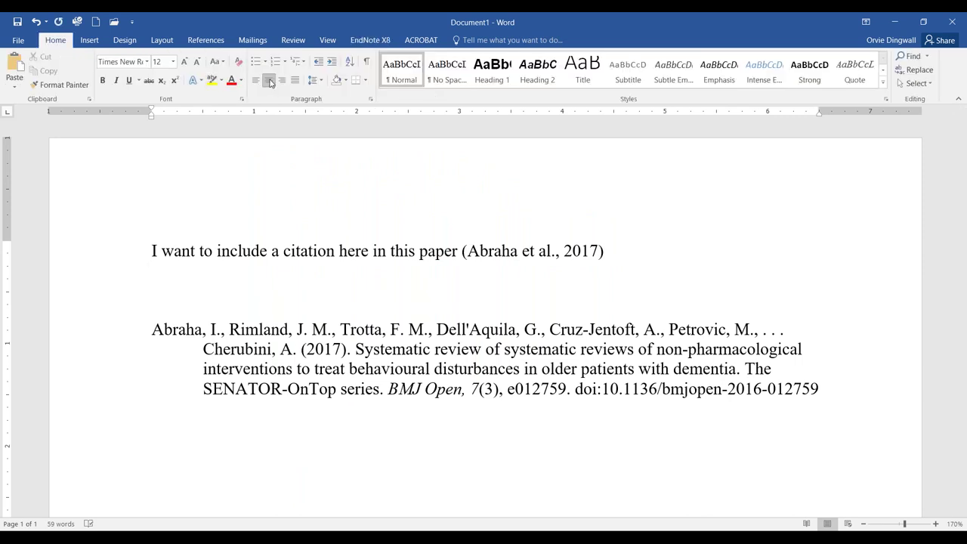
text(Reference List)
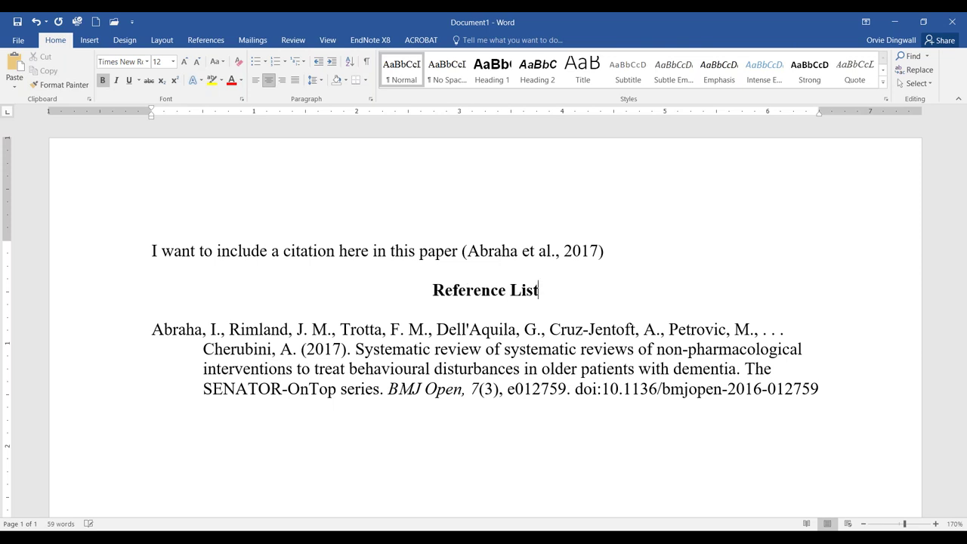
click(334, 309)
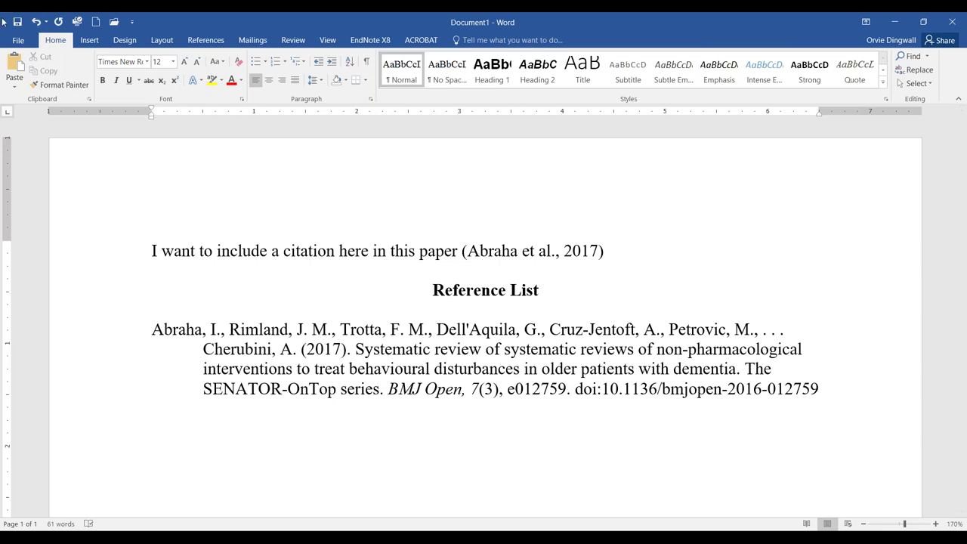
Change the document's citation and bibliography style to Chicago 16th Footnote.
click(370, 40)
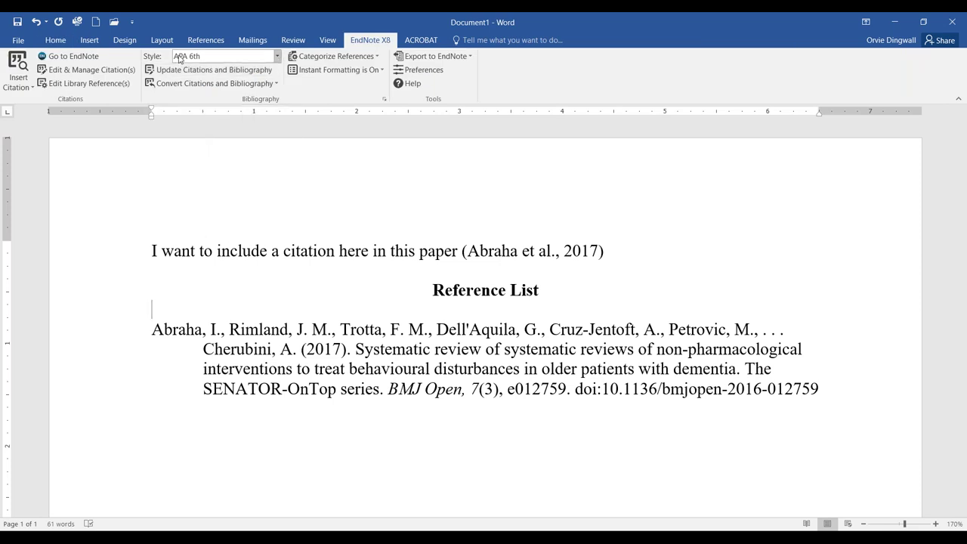
click(277, 57)
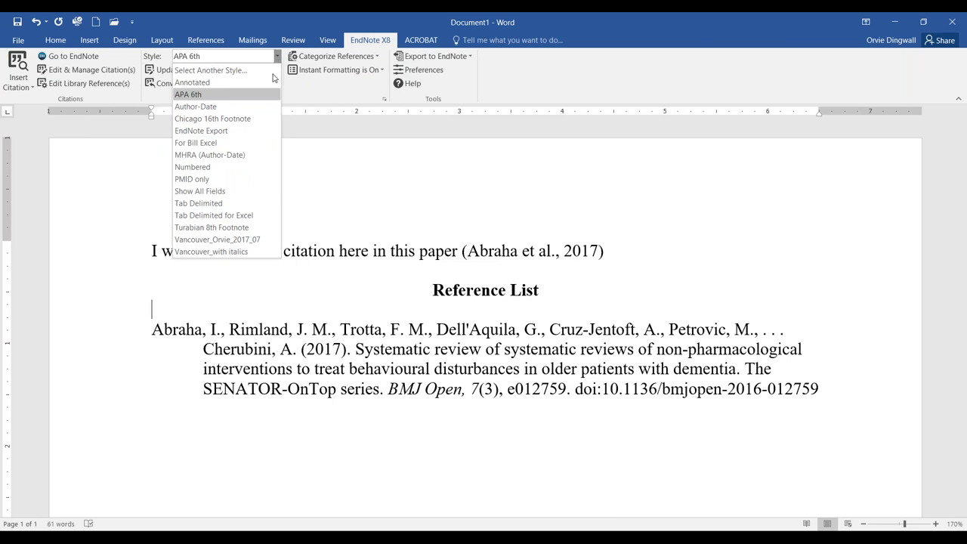
click(242, 119)
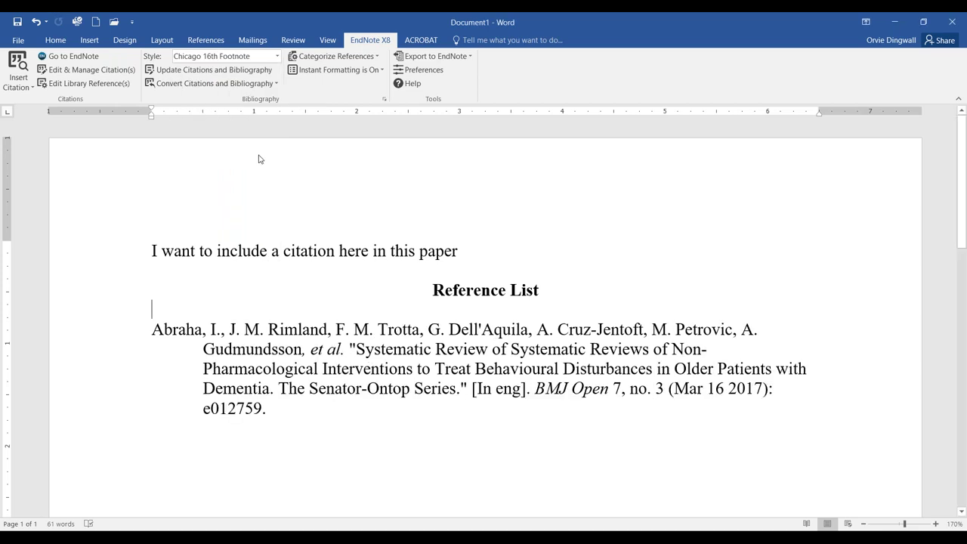
Change the document's citation and bibliography style to the custom Vancouver style dated 2017_07.
scroll(450, 316, down, 10)
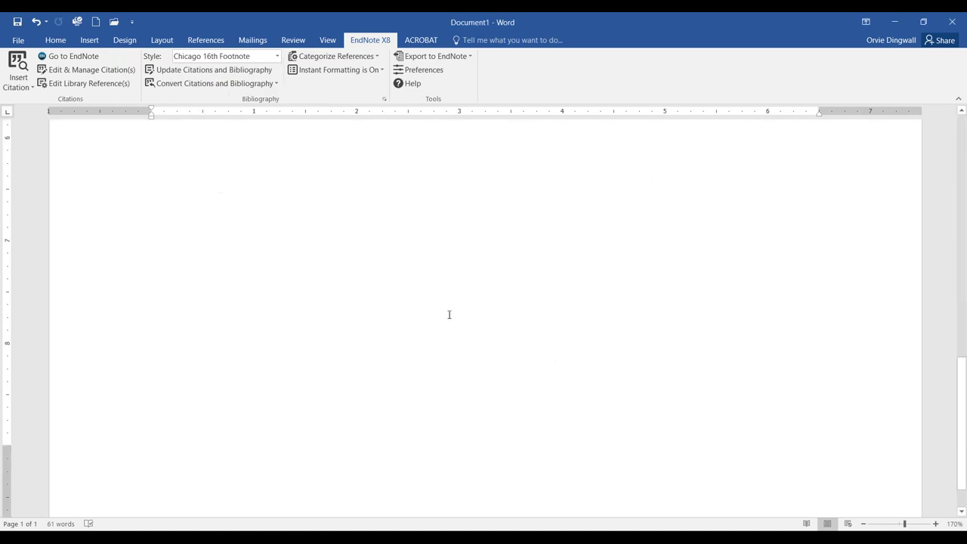
scroll(483, 317, up, 10)
click(276, 57)
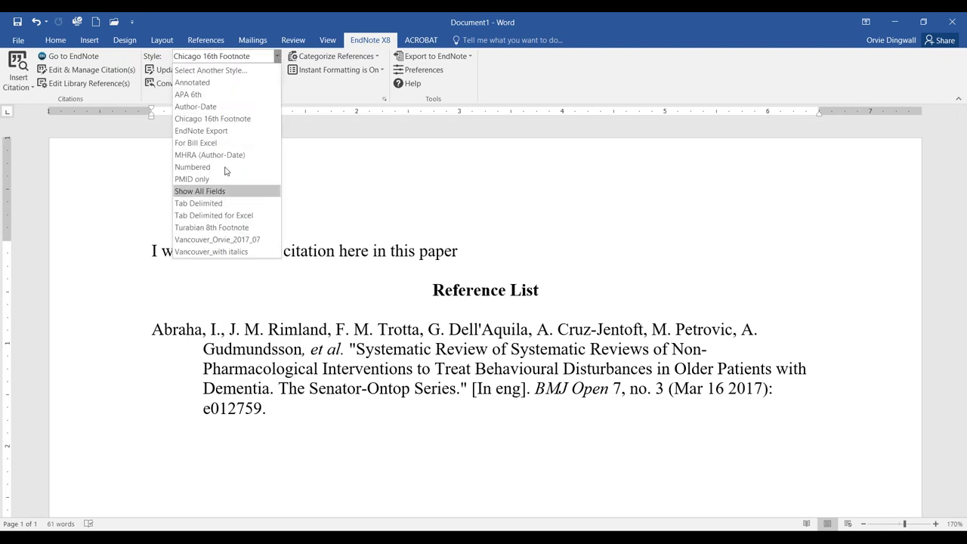
click(217, 240)
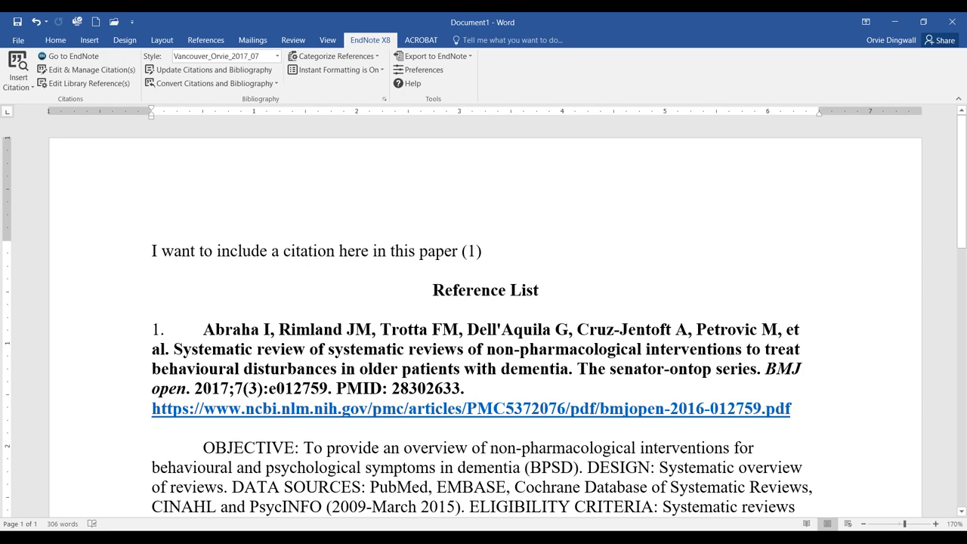
Delete the entire contents of Document1, including the citation, heading and reference list.
key(ctrl+a)
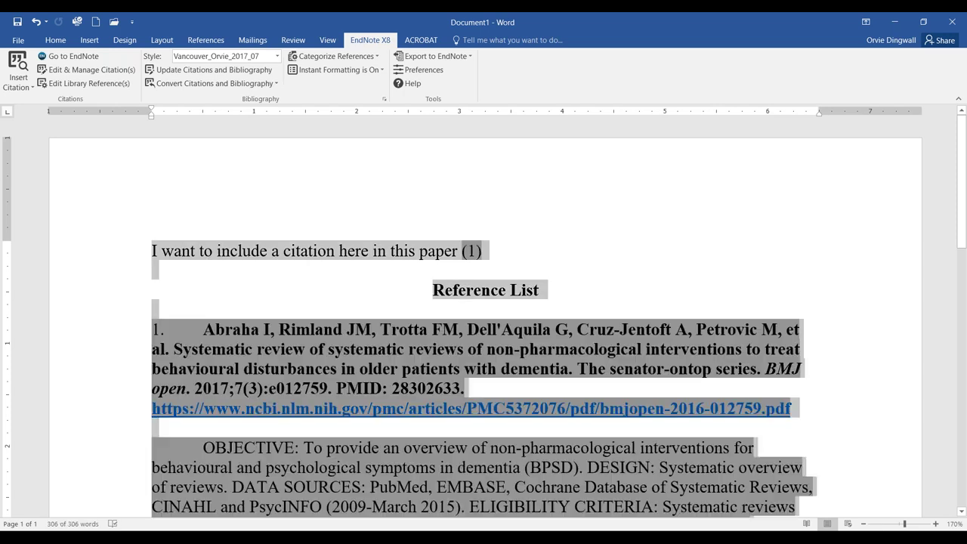
click(482, 251)
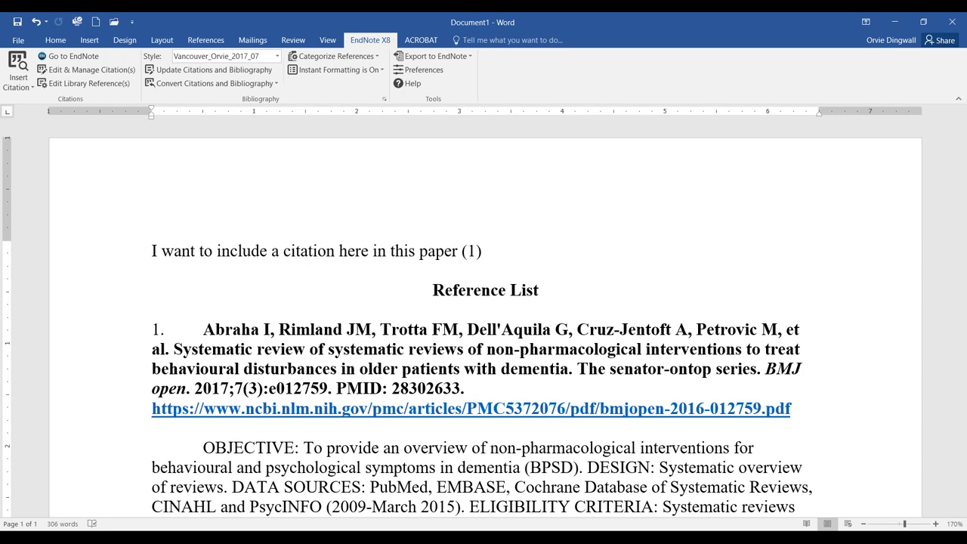
key(ctrl+a)
key(Delete)
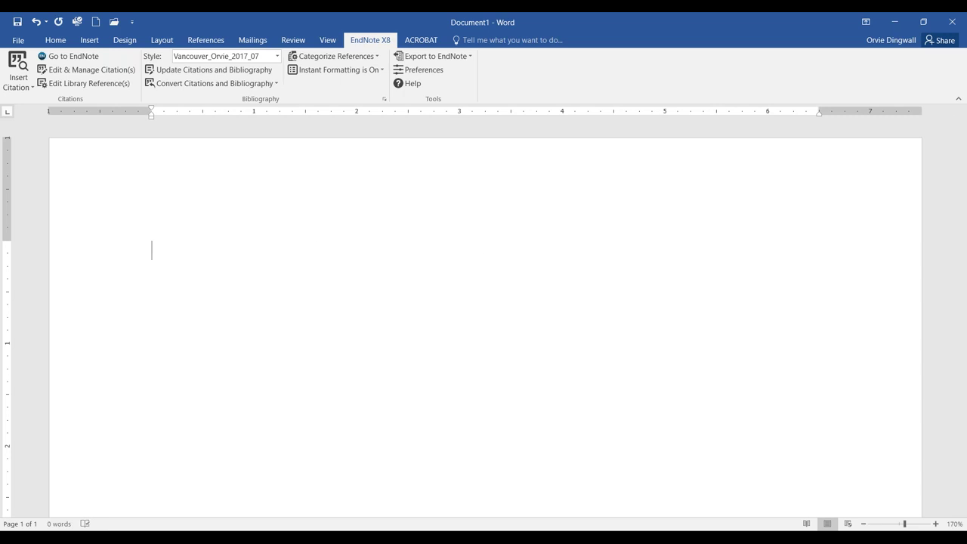
Switch to EndNote, move the Author column directly after the Volume column, and sort the library by author.
key(alt+Tab)
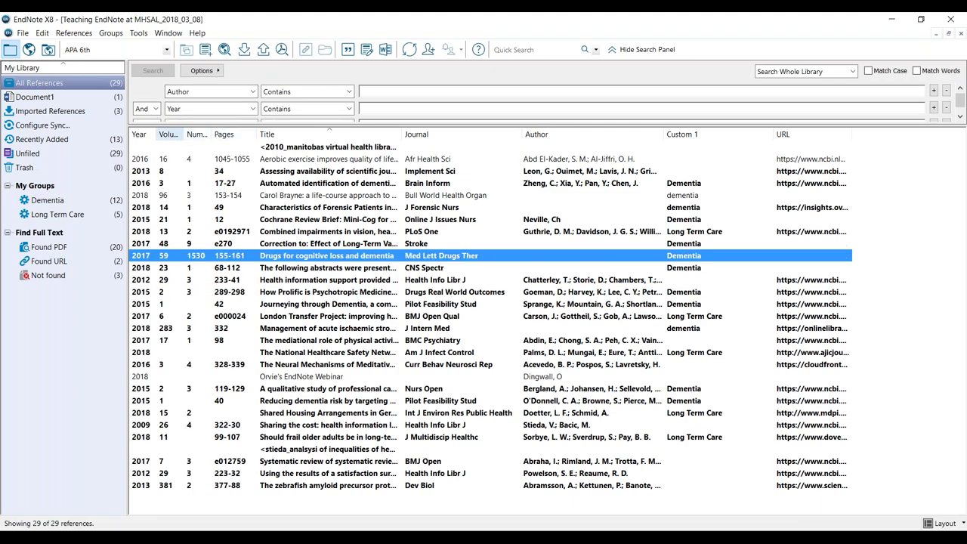
drag(570, 136, 183, 139)
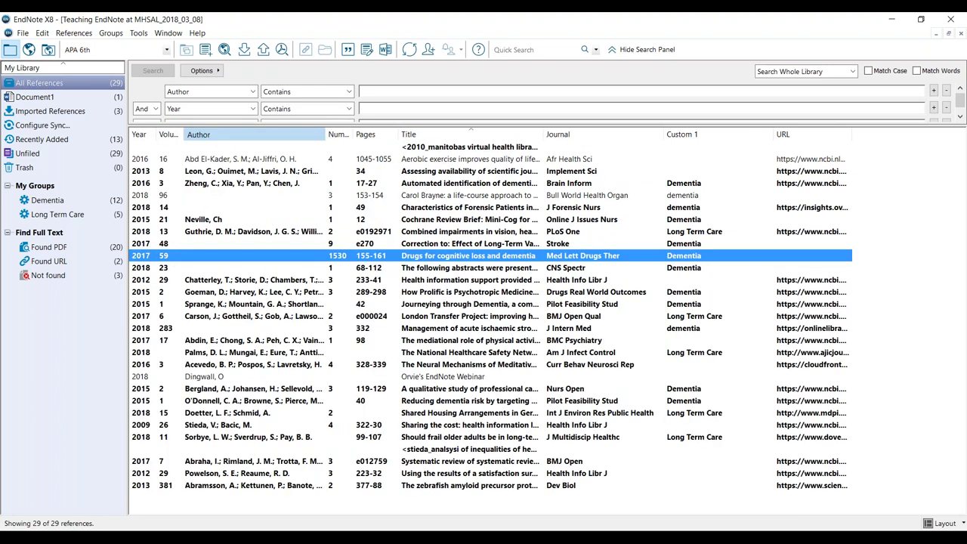
click(243, 136)
Copy all library references into the empty Word document as an APA 6th bibliography and look through the list.
key(ctrl+a)
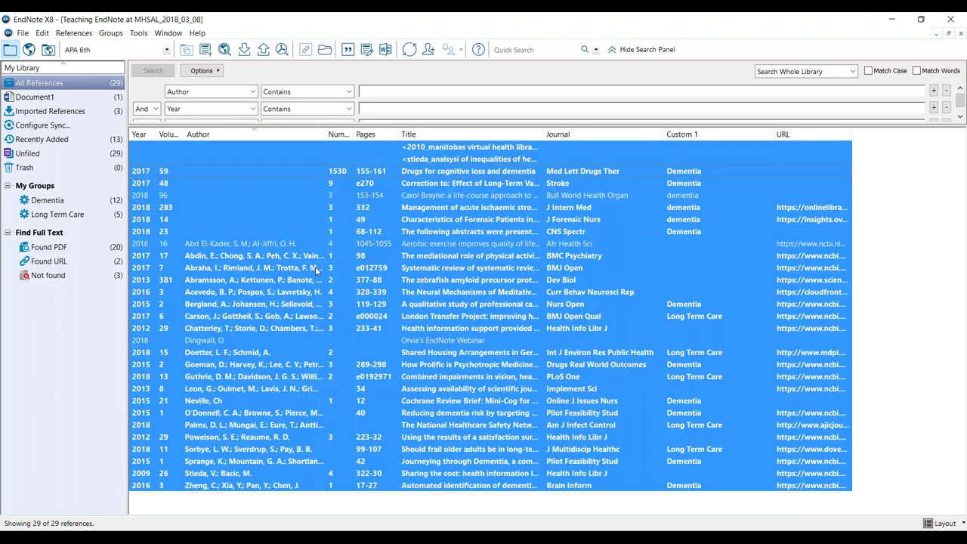
drag(245, 193, 354, 335)
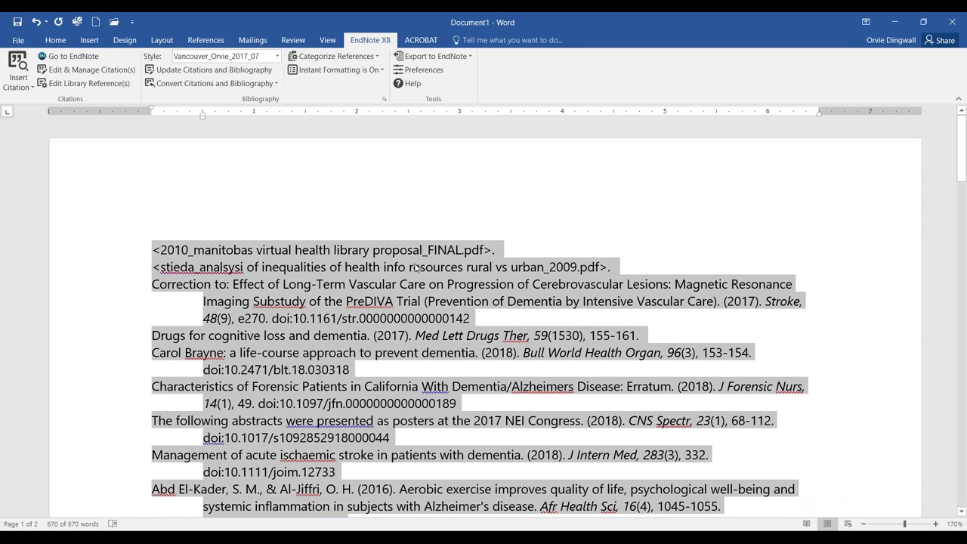
scroll(443, 277, down, 15)
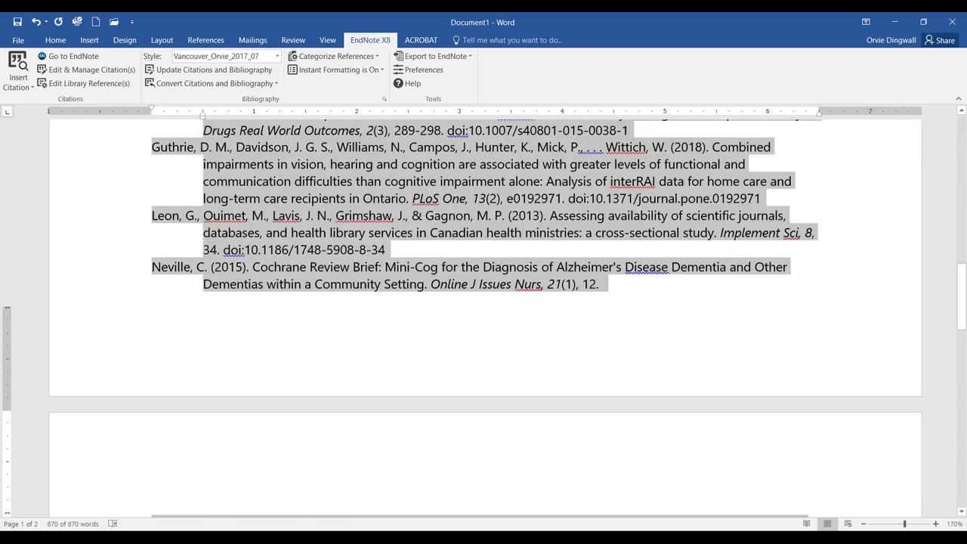
scroll(449, 274, down, 10)
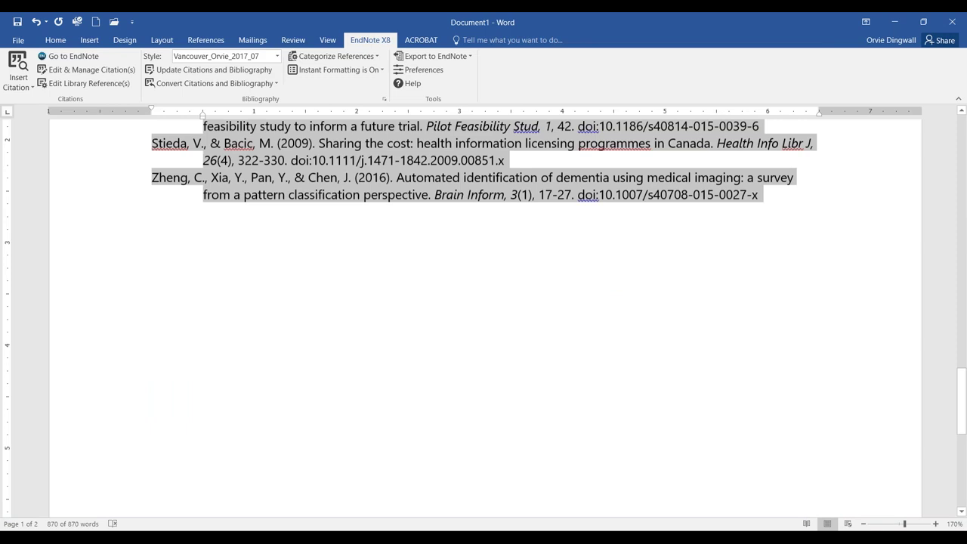
scroll(451, 286, up, 7)
scroll(451, 285, up, 15)
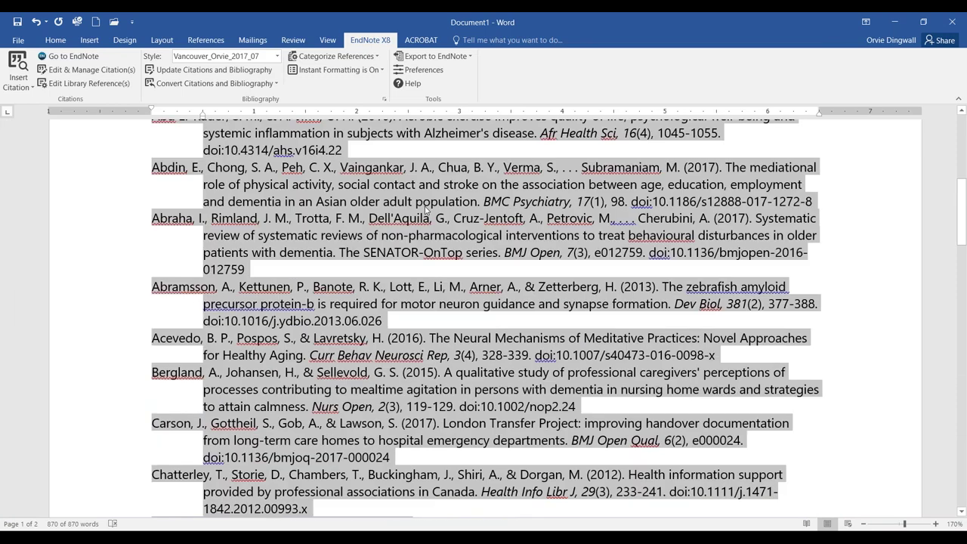
click(425, 206)
scroll(529, 257, up, 6)
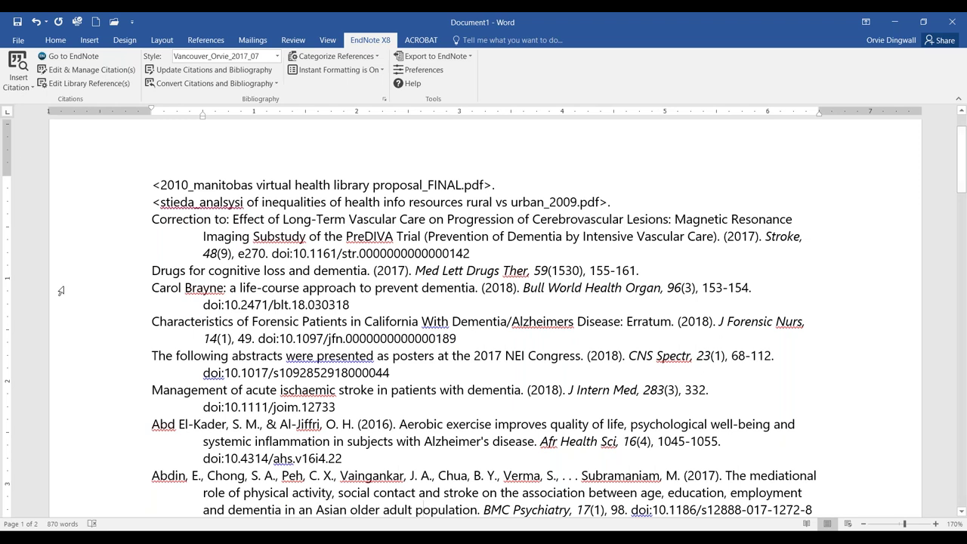
click(495, 257)
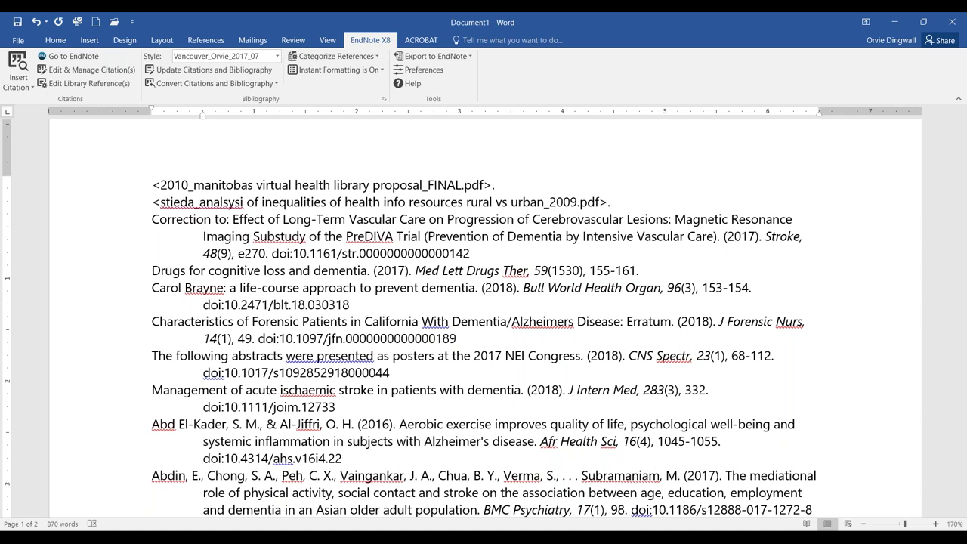
Return to EndNote and select only the 2018 J Forensic Nurs reference on forensic patients.
click(469, 495)
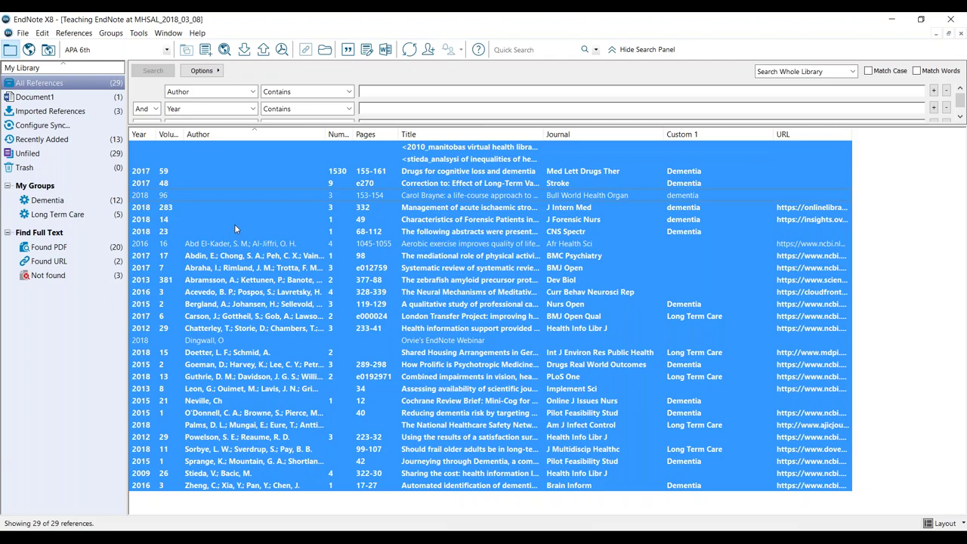
click(234, 217)
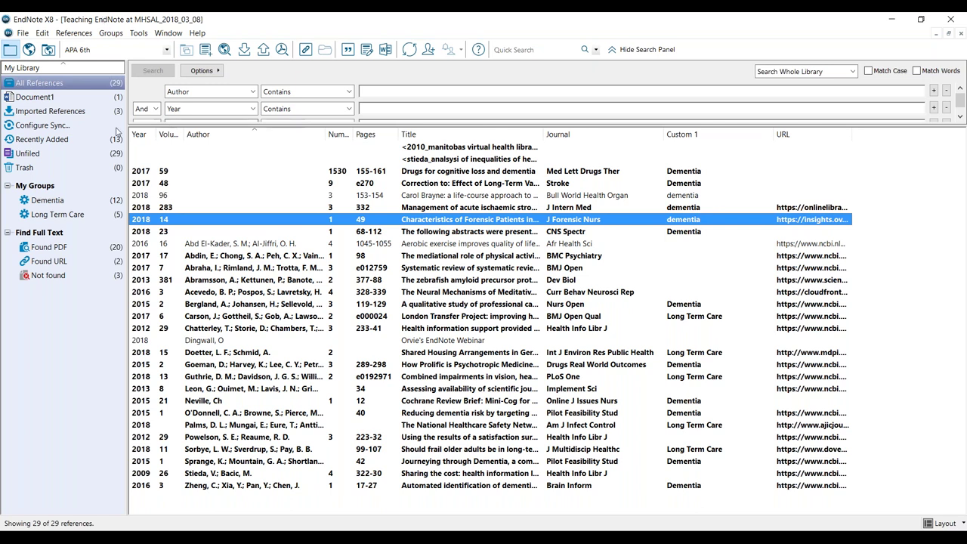
Switch to PowerPoint and present the slides from "EndNote Demonstration" through "Import References From PubMed".
key(alt+Tab)
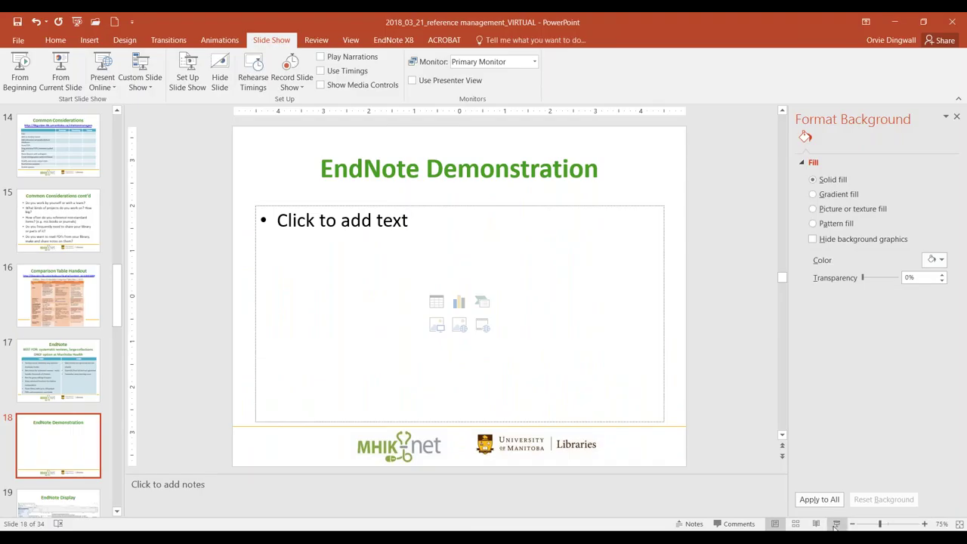
click(835, 524)
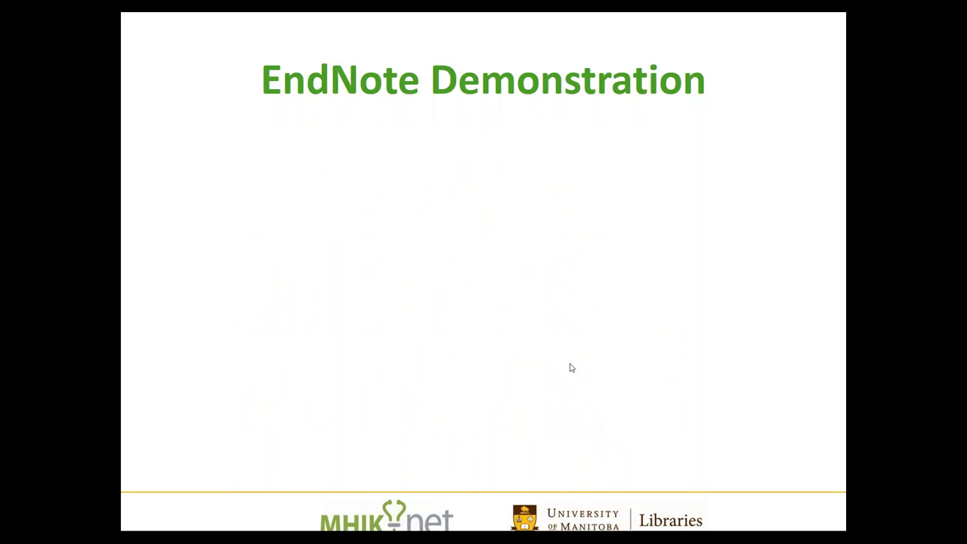
click(571, 368)
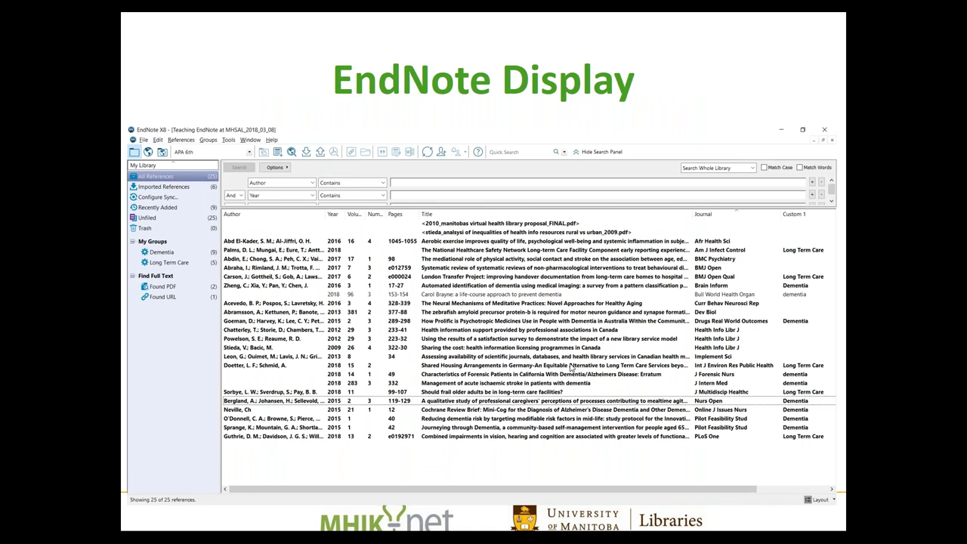
click(571, 367)
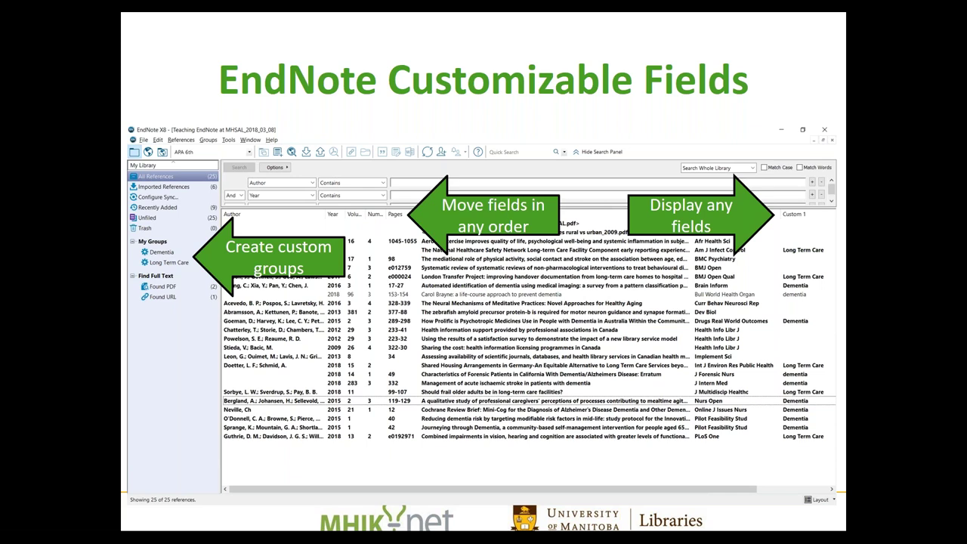
key(Right)
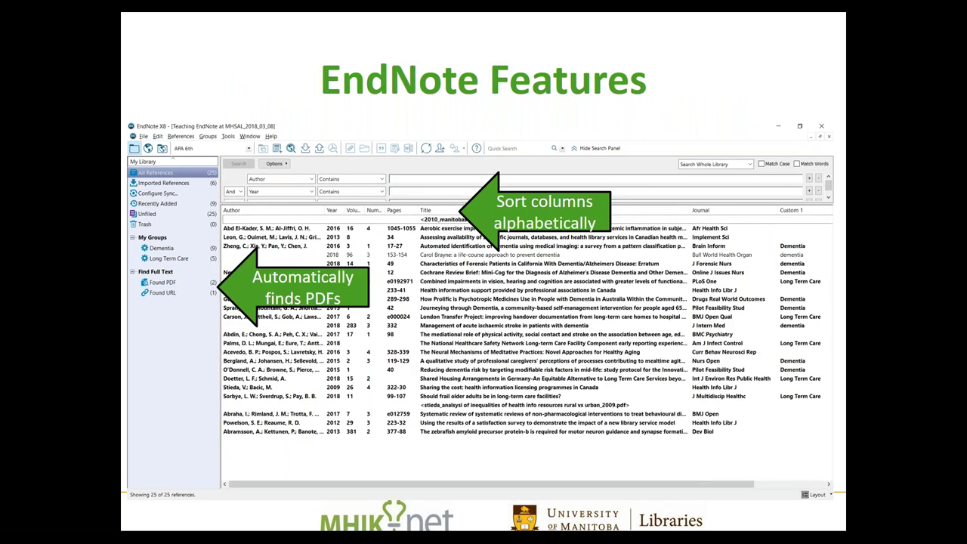
key(Right)
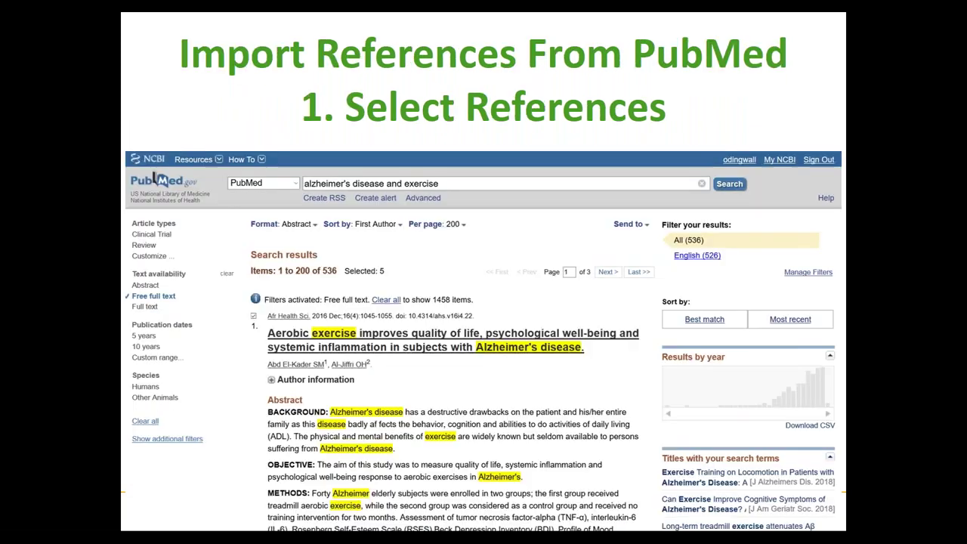
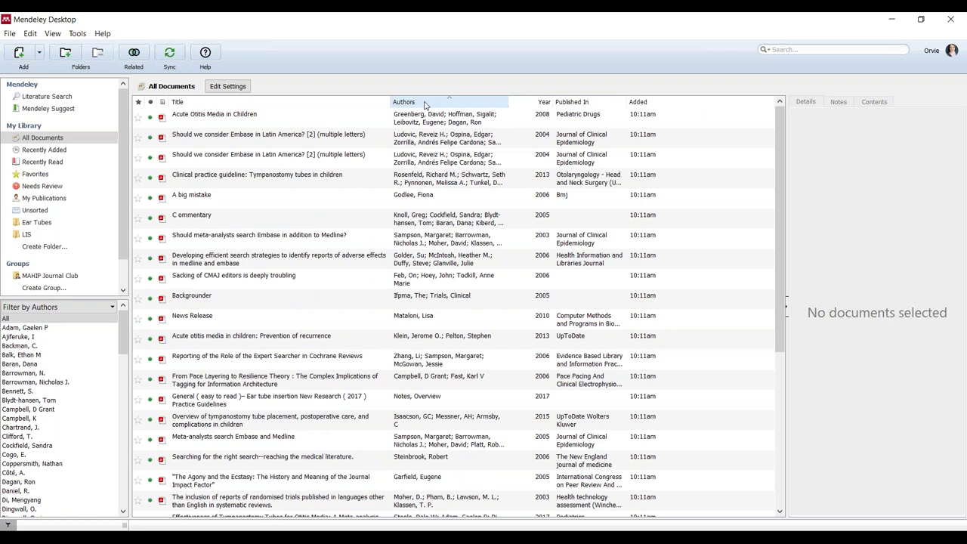
In Mendeley Desktop, sort all documents by title and open the Ear Tubes folder.
click(202, 106)
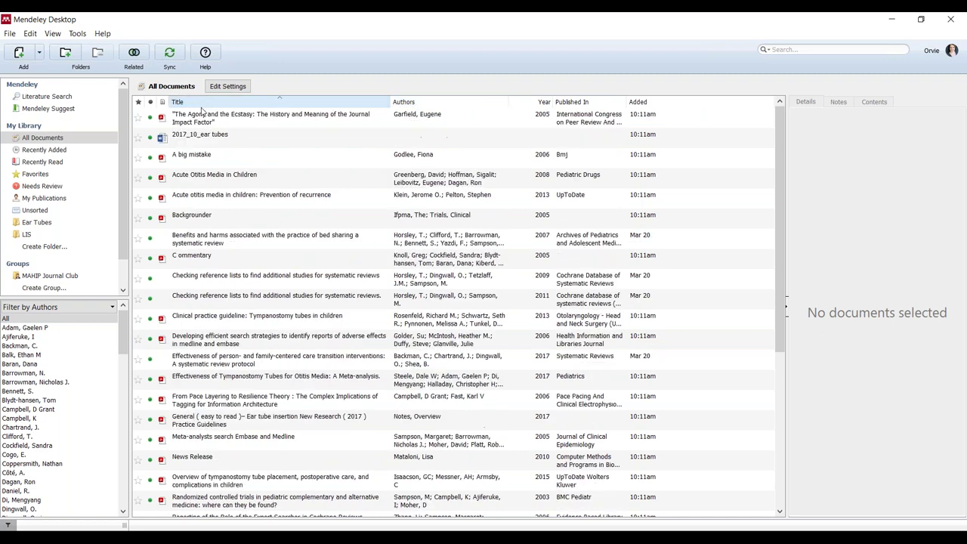
click(34, 223)
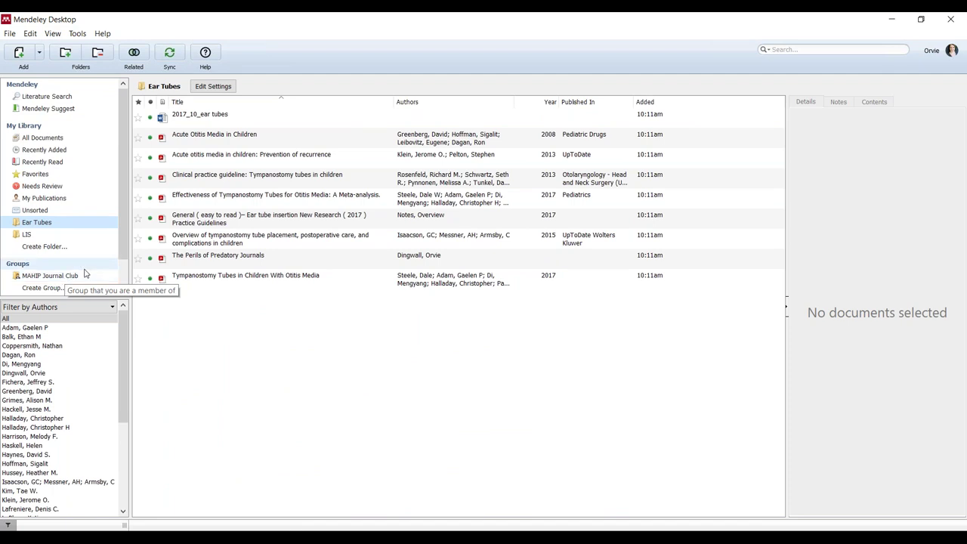
Review the column display options for Ear Tubes, view the LIS folder's documents, and return to Ear Tubes.
right_click(330, 105)
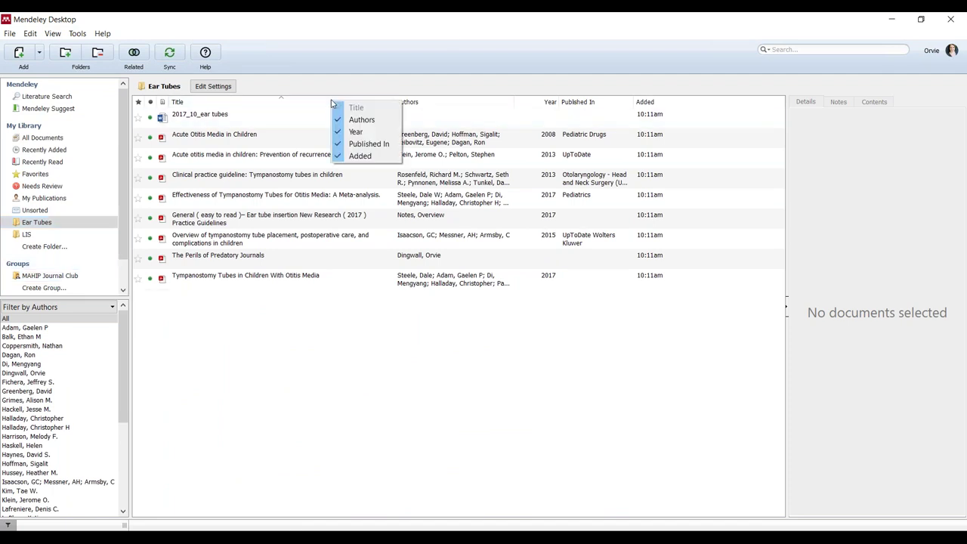
click(554, 295)
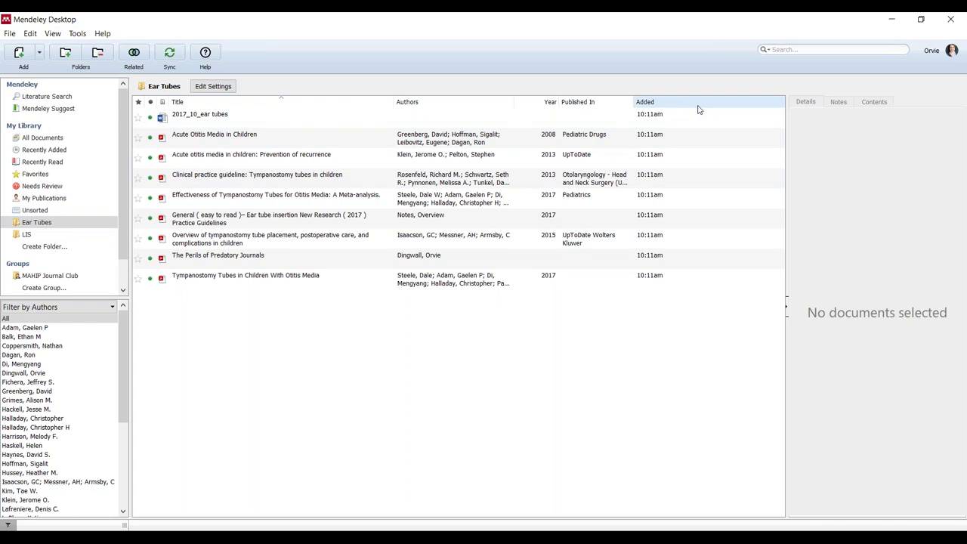
right_click(477, 102)
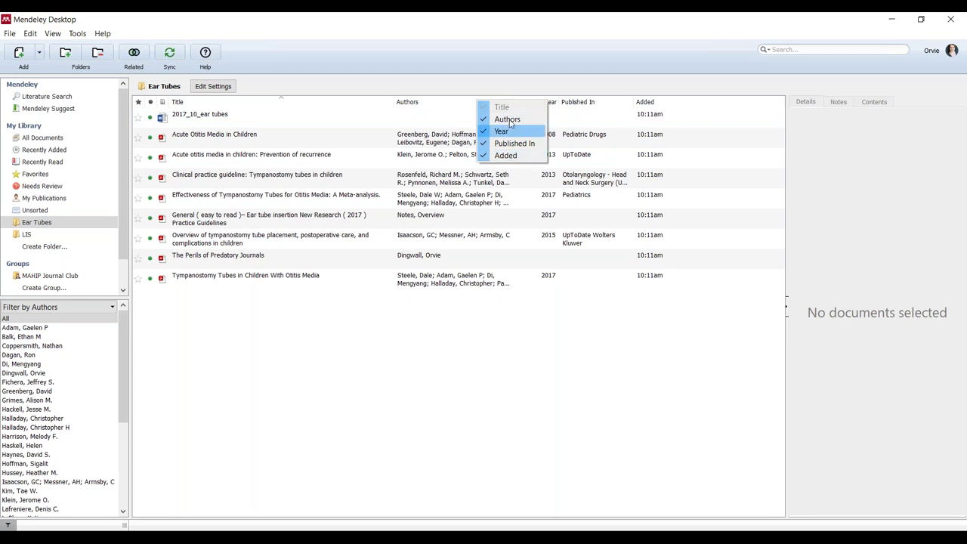
click(667, 357)
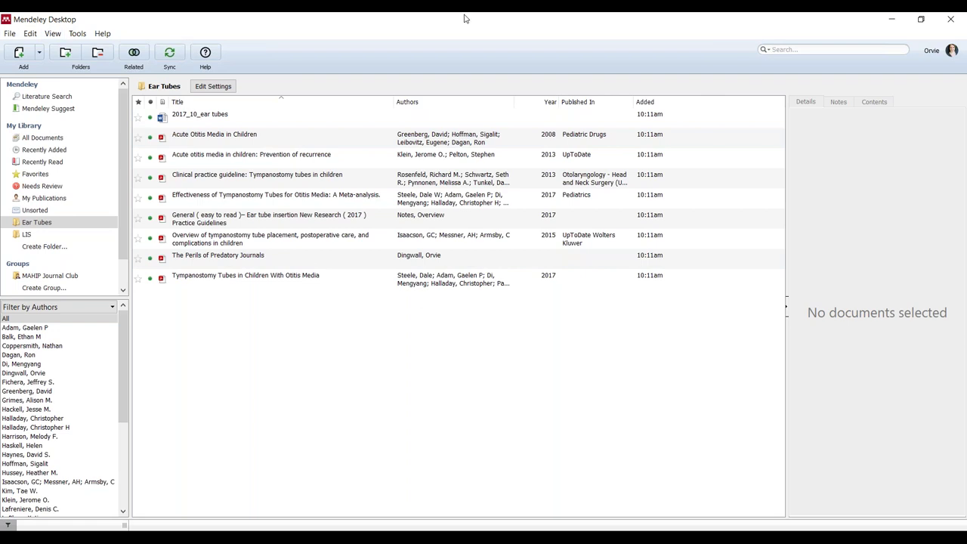
click(27, 236)
click(31, 222)
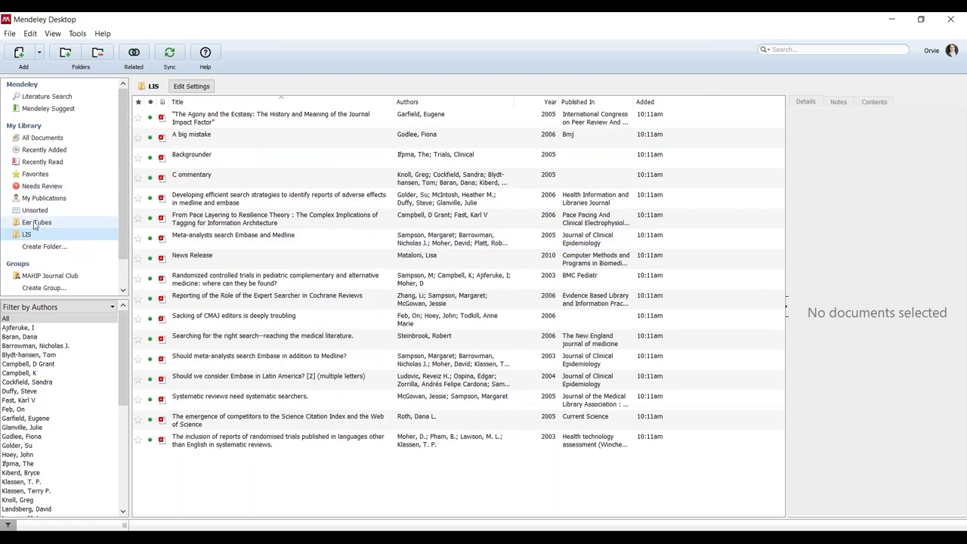
Browse the drives and folders offered for importing a whole folder of documents, and leave without importing.
click(11, 34)
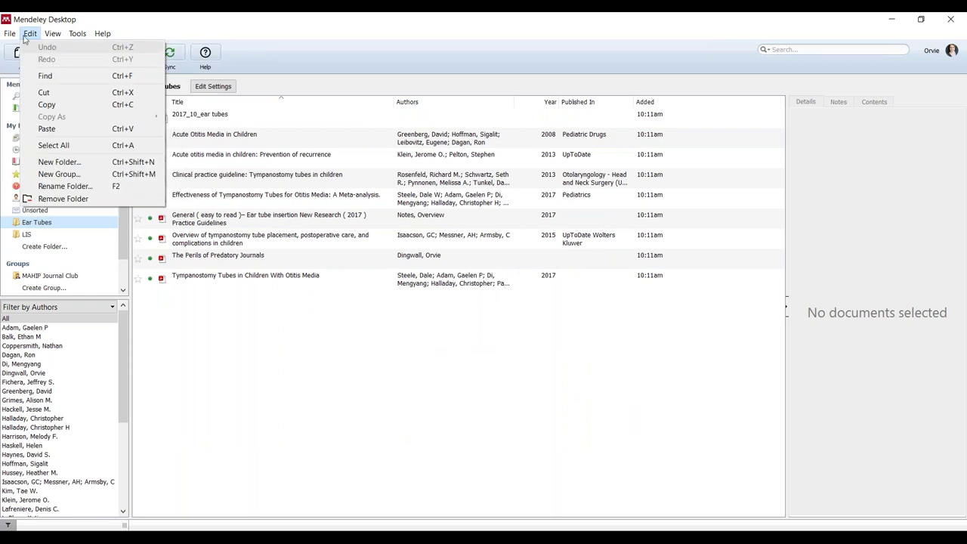
click(22, 60)
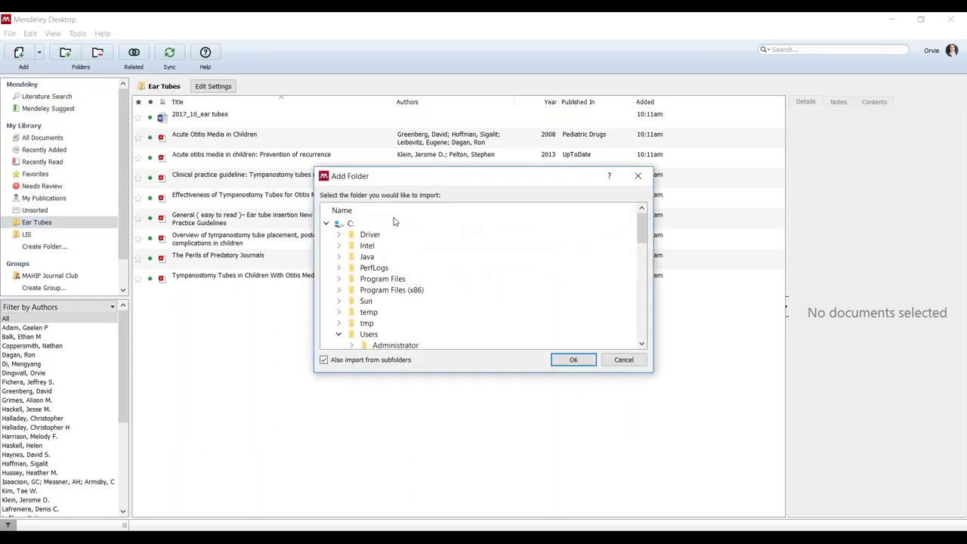
scroll(453, 273, down, 10)
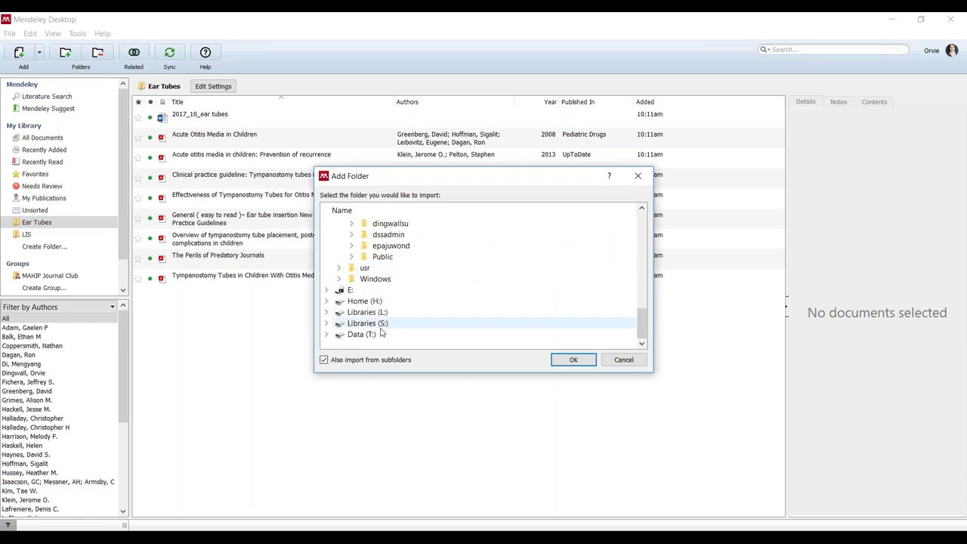
click(638, 176)
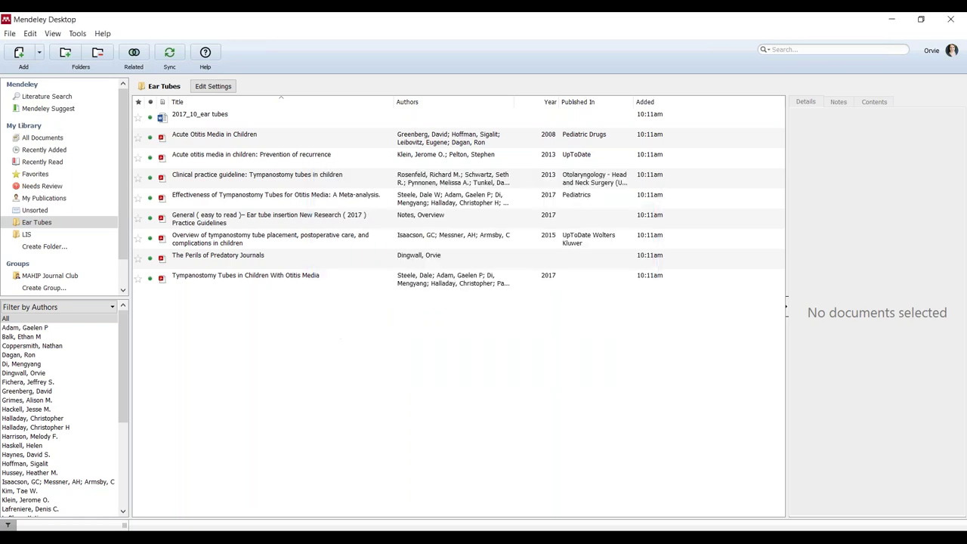
Reopen the Add Folder option, look through the C: drive and its Users folder for documents to import, and close the folder selection.
click(11, 35)
mouse_move(30, 33)
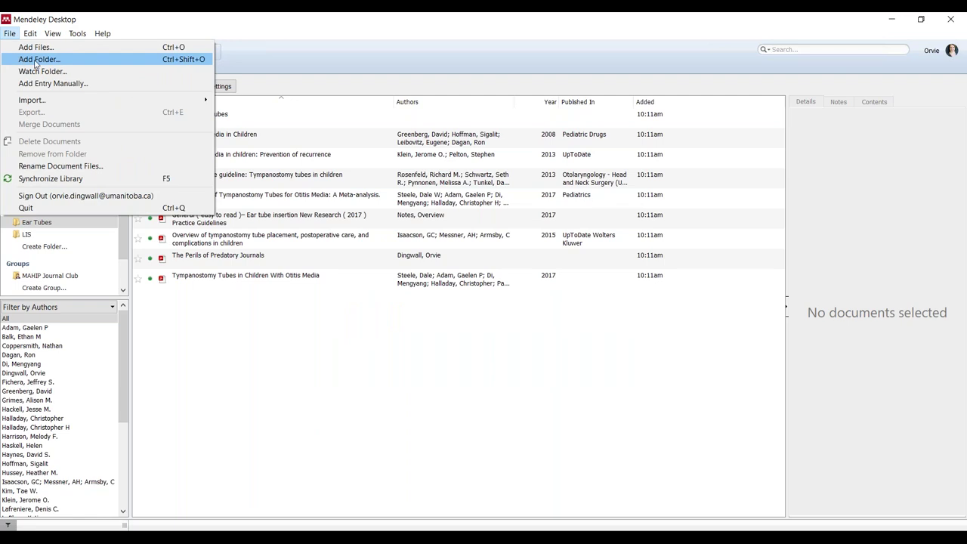
click(35, 62)
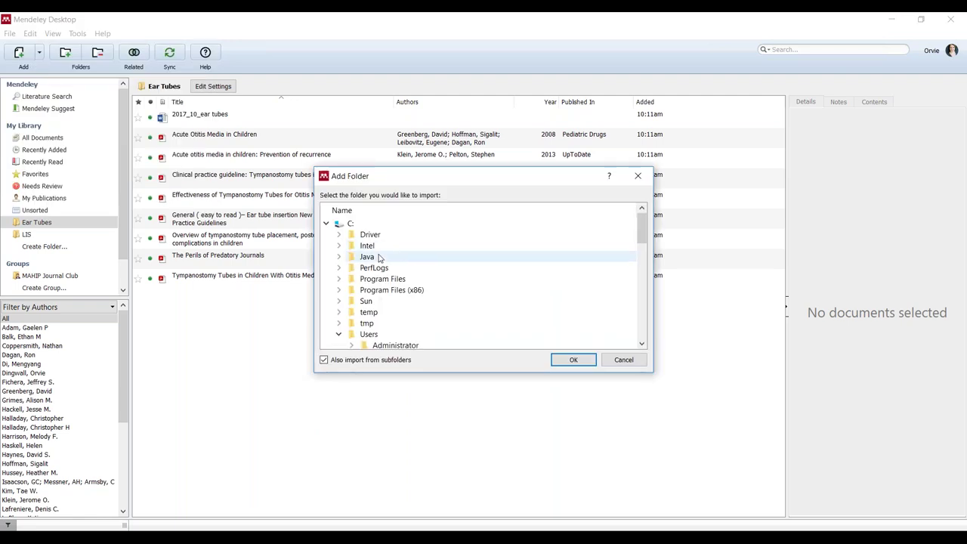
click(326, 224)
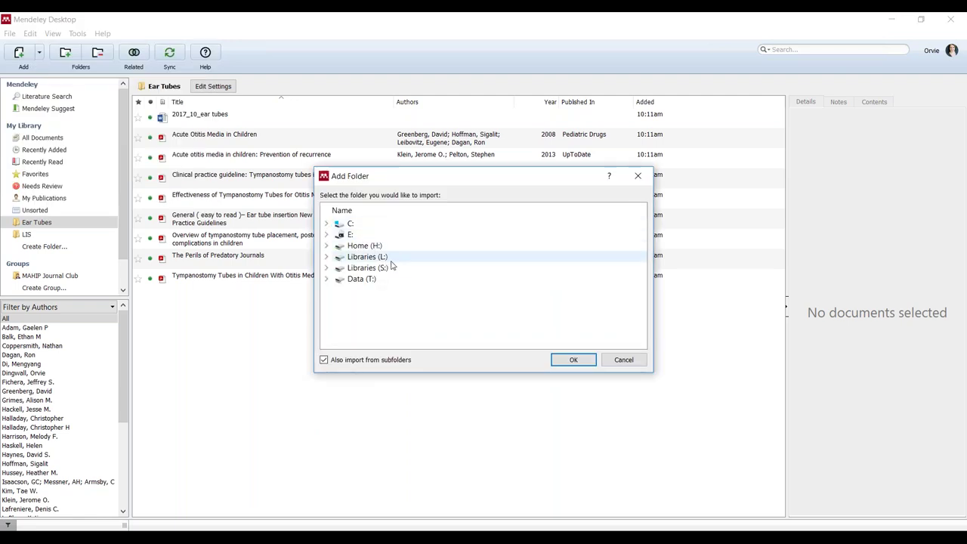
click(326, 224)
scroll(451, 293, down, 2)
scroll(450, 293, down, 7)
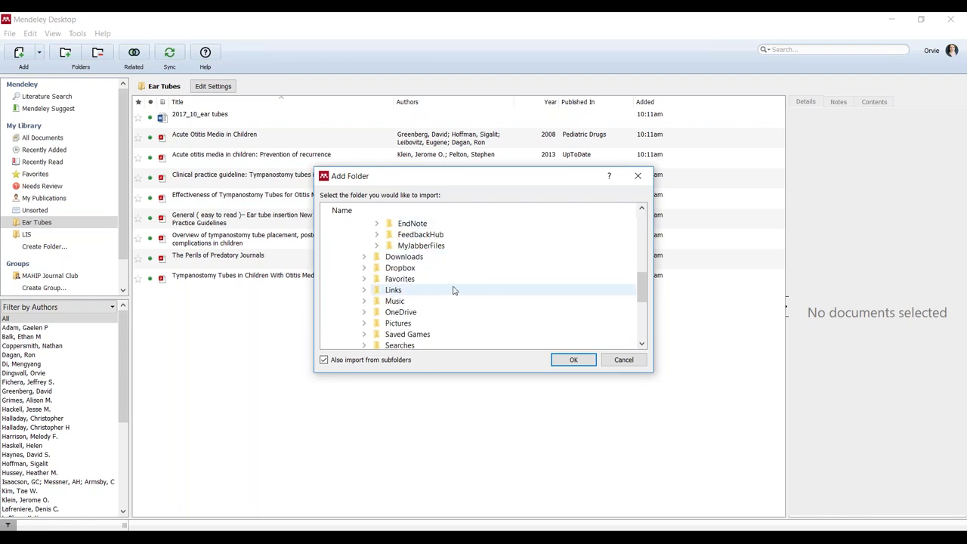
scroll(452, 290, down, 2)
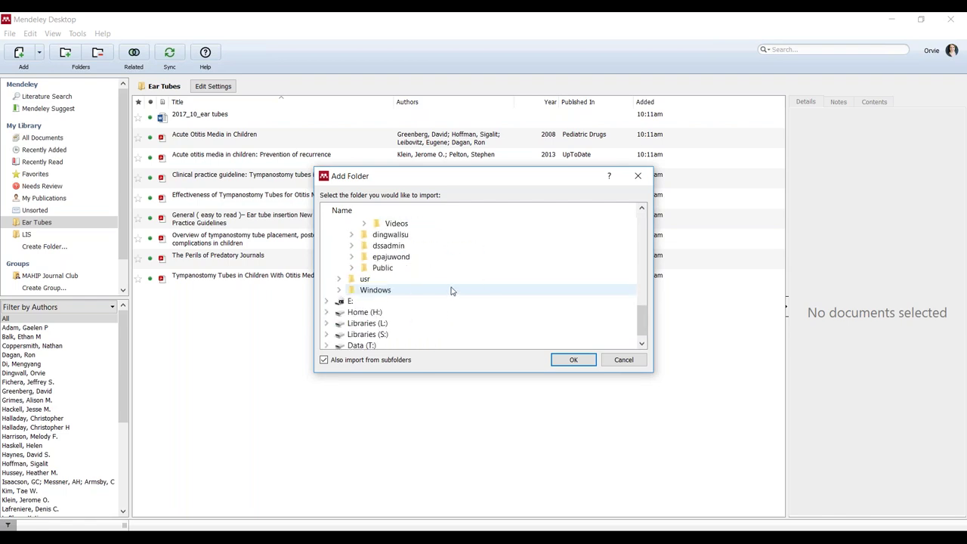
scroll(443, 287, up, 1)
click(416, 271)
click(477, 303)
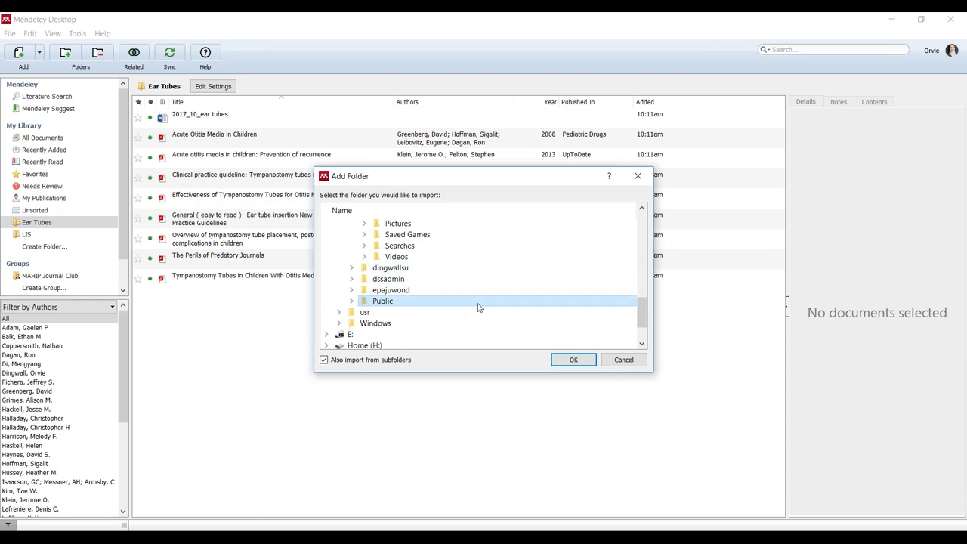
scroll(472, 307, down, 2)
scroll(453, 324, up, 10)
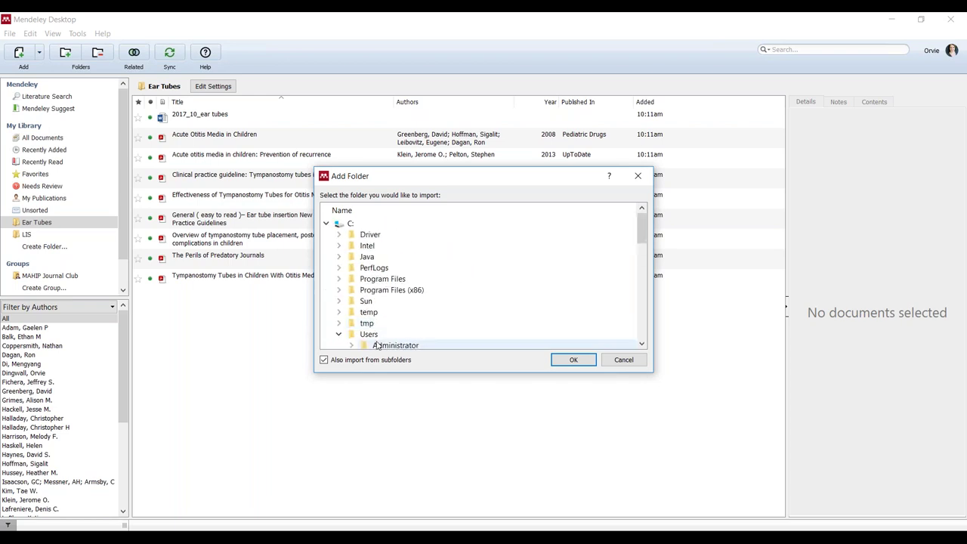
scroll(385, 342, down, 2)
click(369, 268)
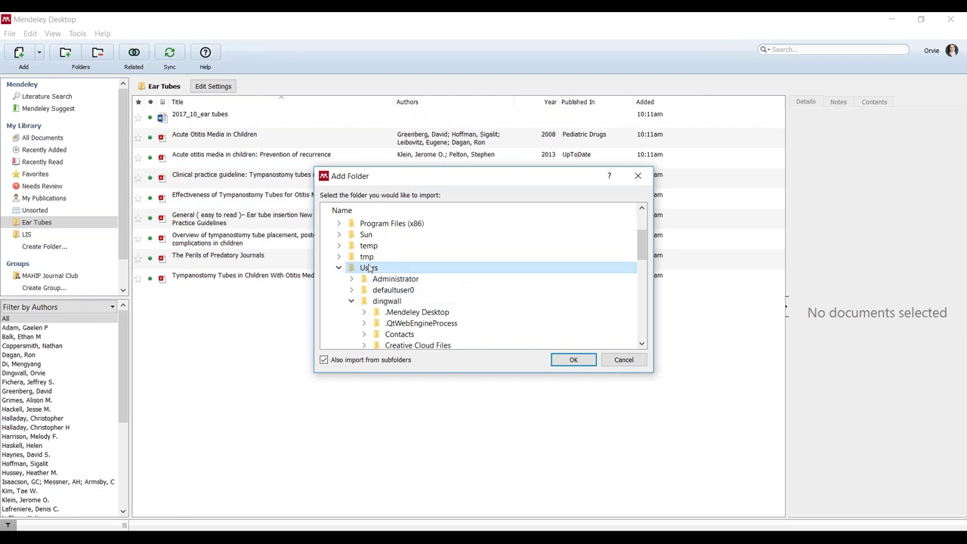
click(573, 360)
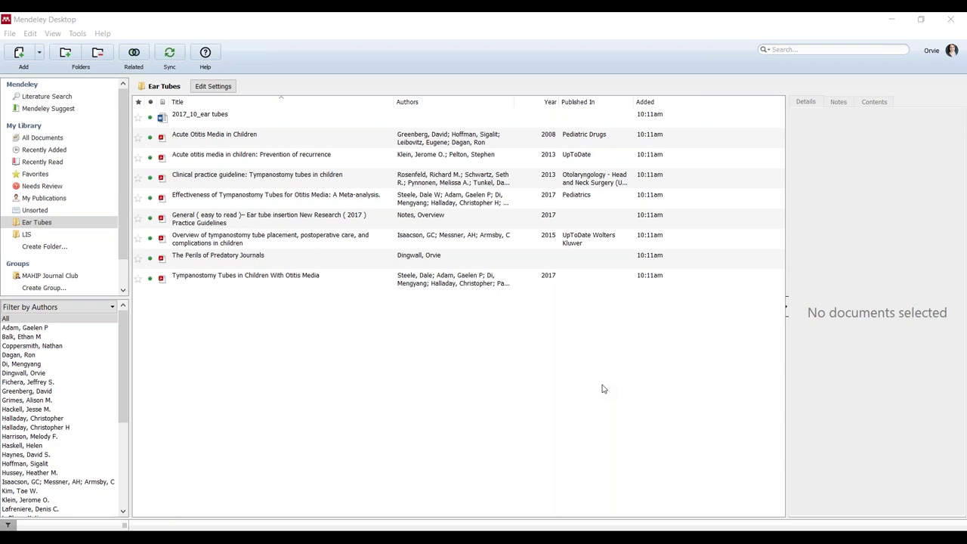
Switch to File Explorer and open Folder of PDFs to Import inside Teaching EndNote at MHSAL_2018_03_08.
key(alt+Tab)
drag(755, 144, 355, 122)
double_click(355, 123)
double_click(278, 148)
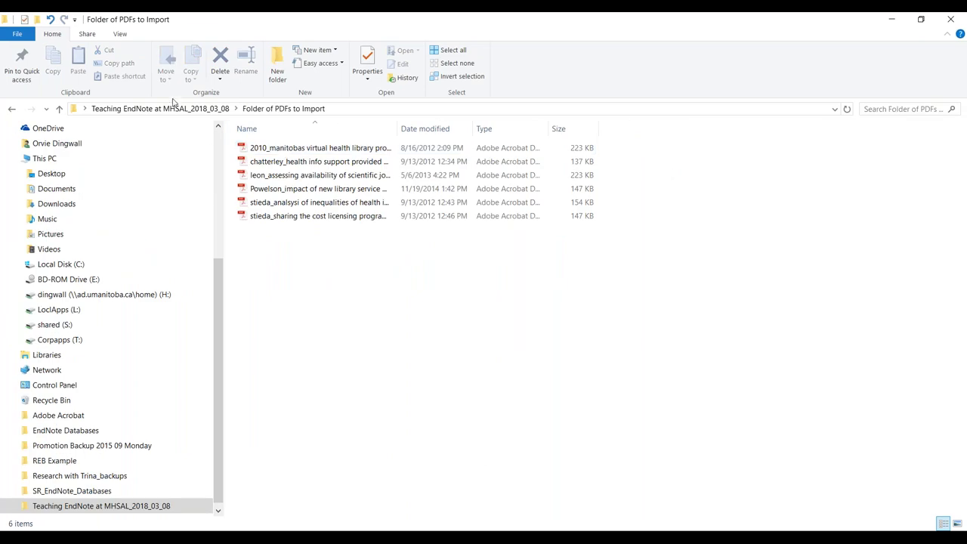
Retrace the path from Desktop through Teaching EndNote at MHSAL_2018_03_08 to Folder of PDFs to Import, and return to Mendeley Desktop.
click(198, 110)
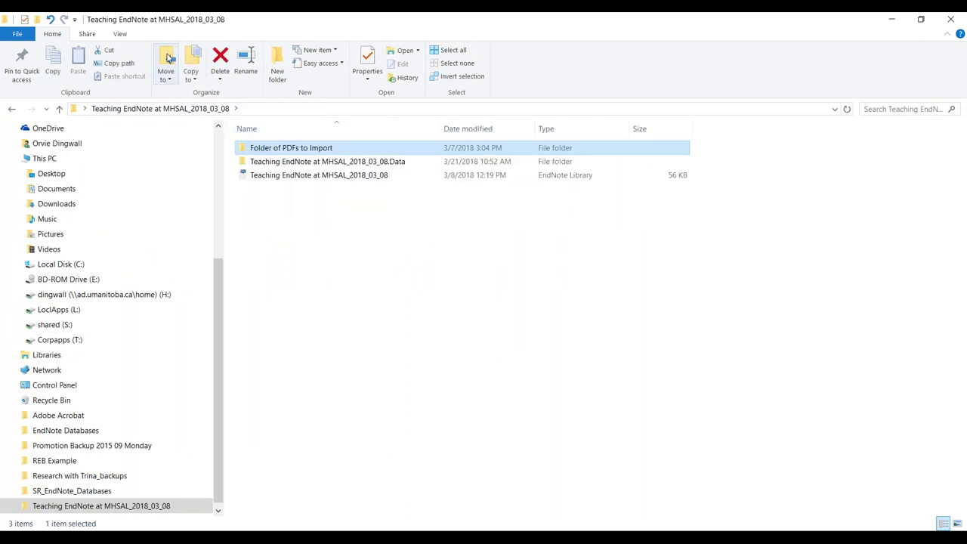
click(838, 108)
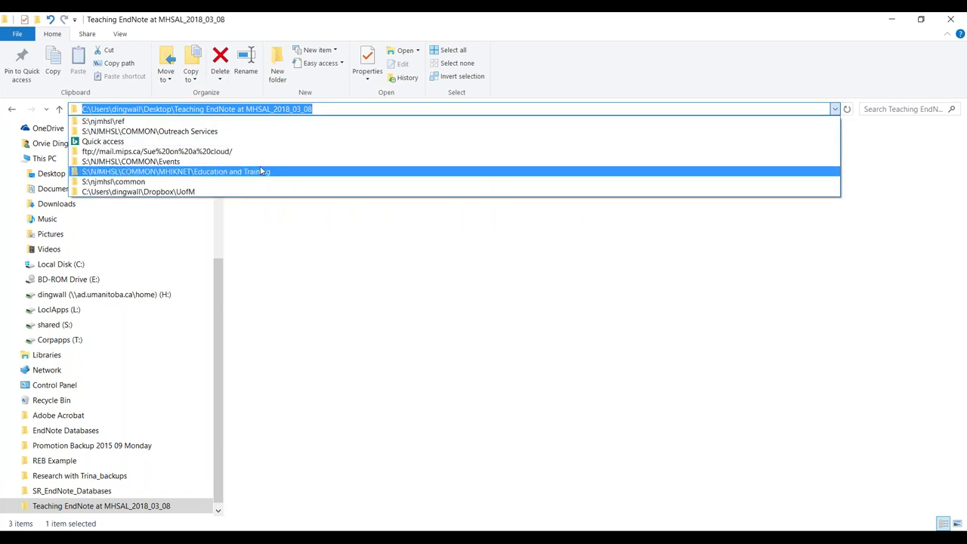
key(Escape)
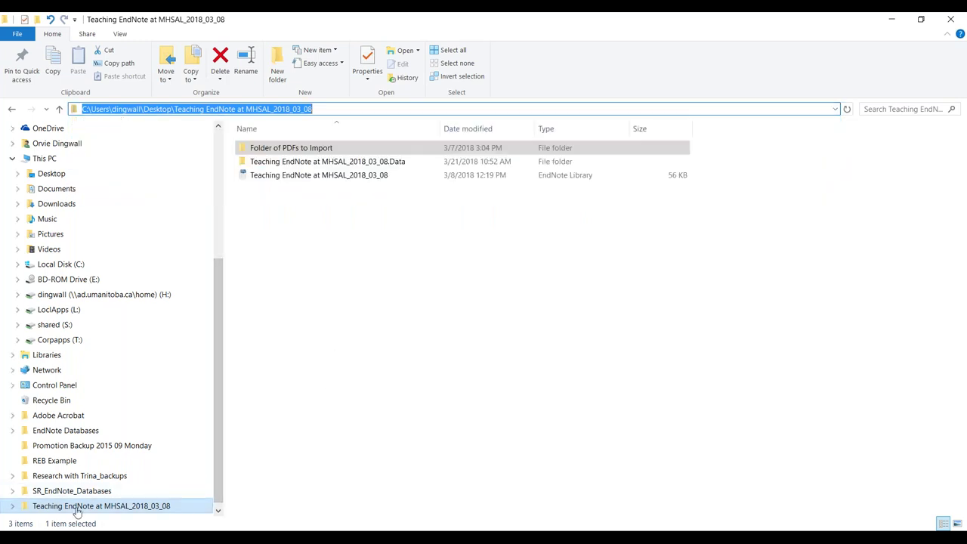
scroll(121, 453, up, 5)
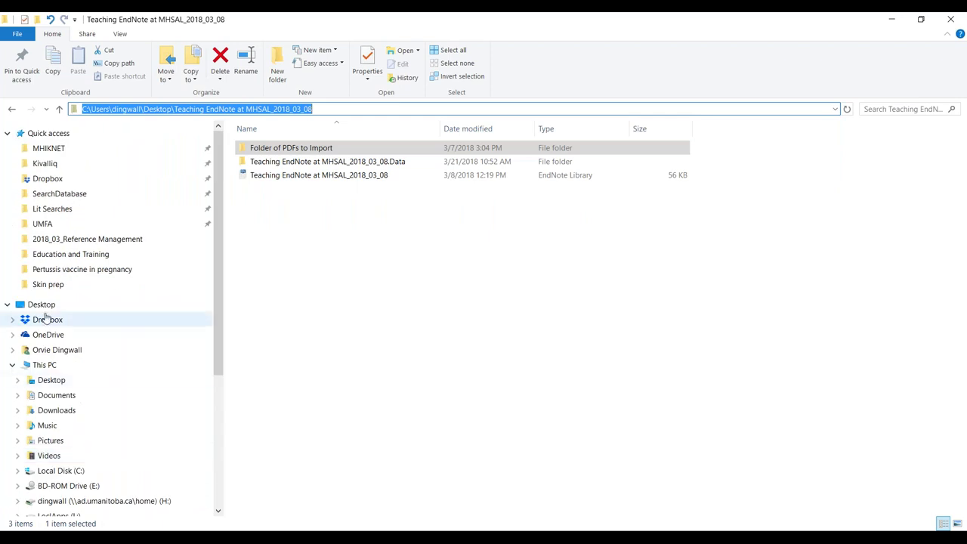
click(36, 306)
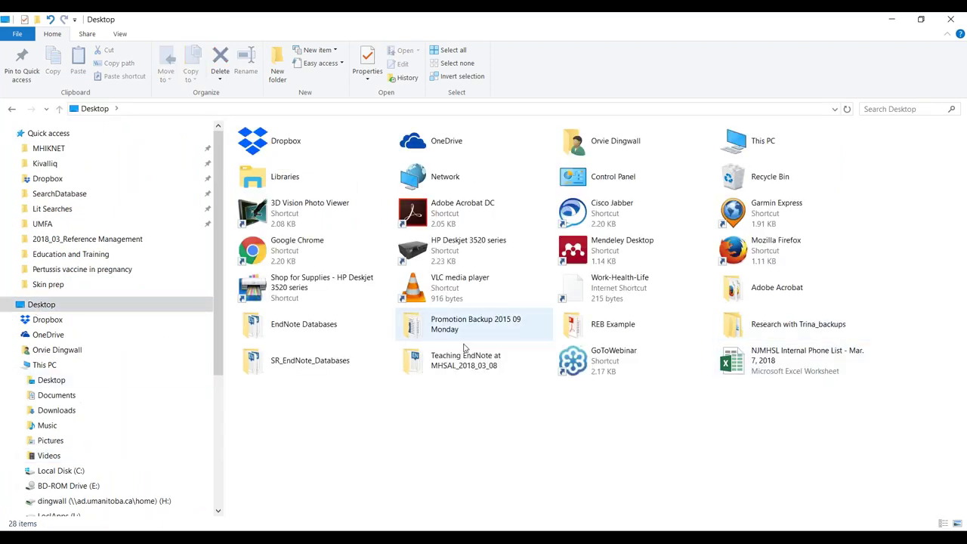
double_click(498, 361)
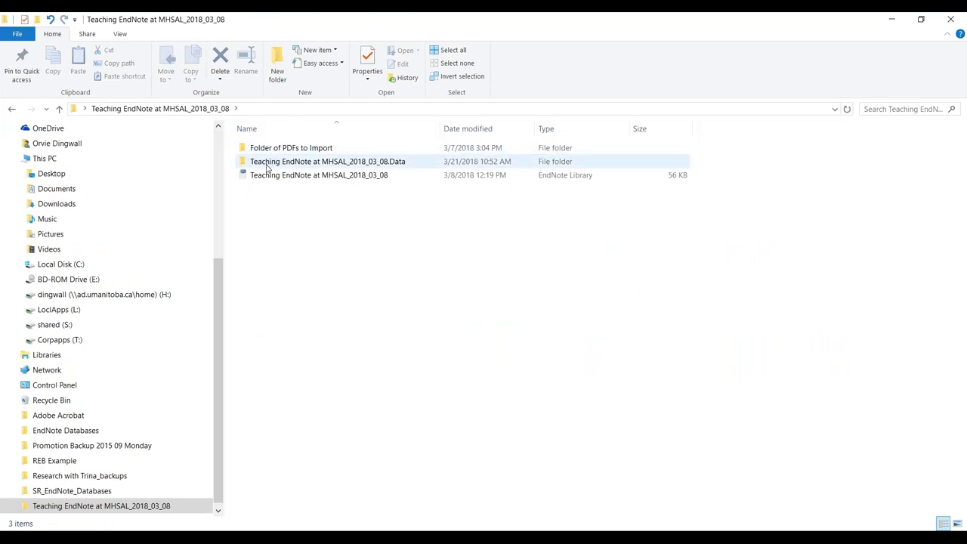
double_click(268, 151)
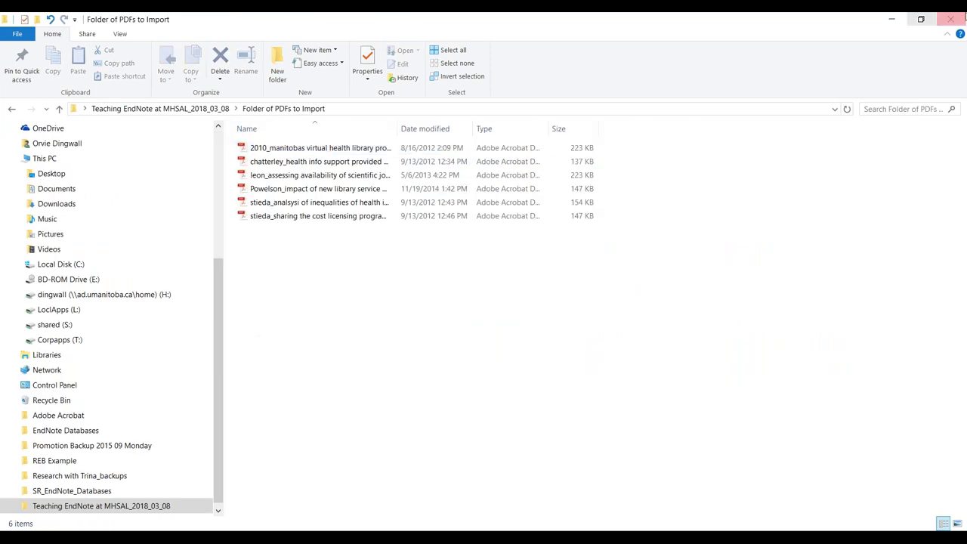
click(892, 18)
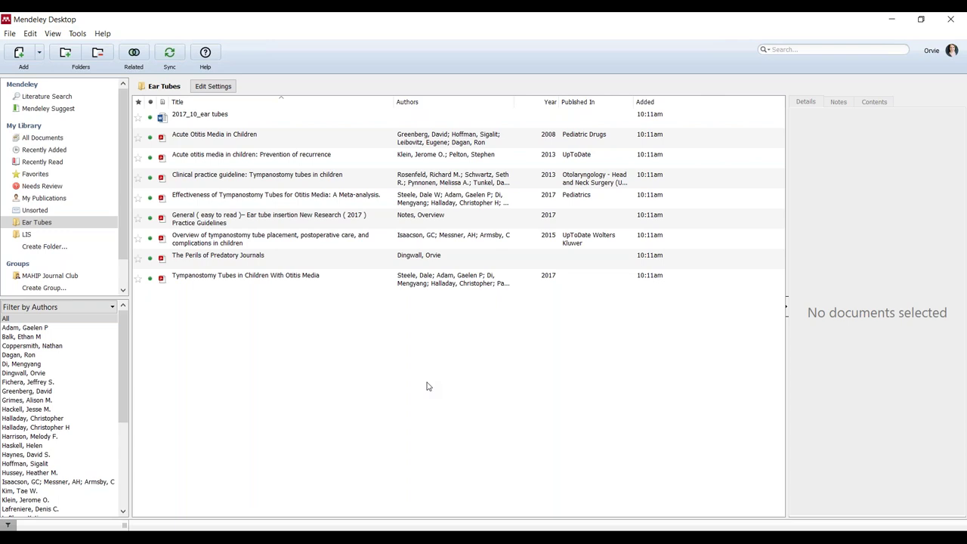
Open the "C ommentary" document from the LIS folder and set its journal to CMAJ.
click(43, 235)
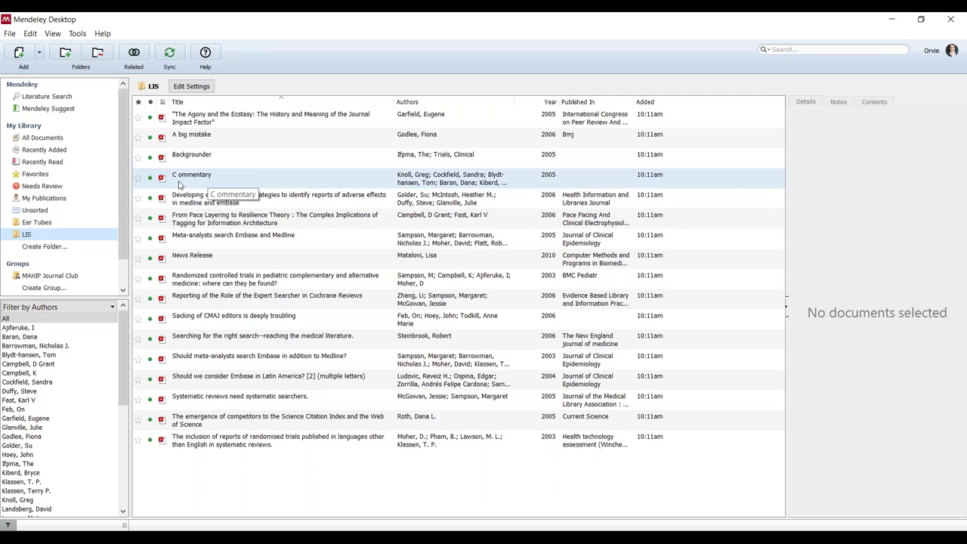
click(256, 179)
double_click(248, 179)
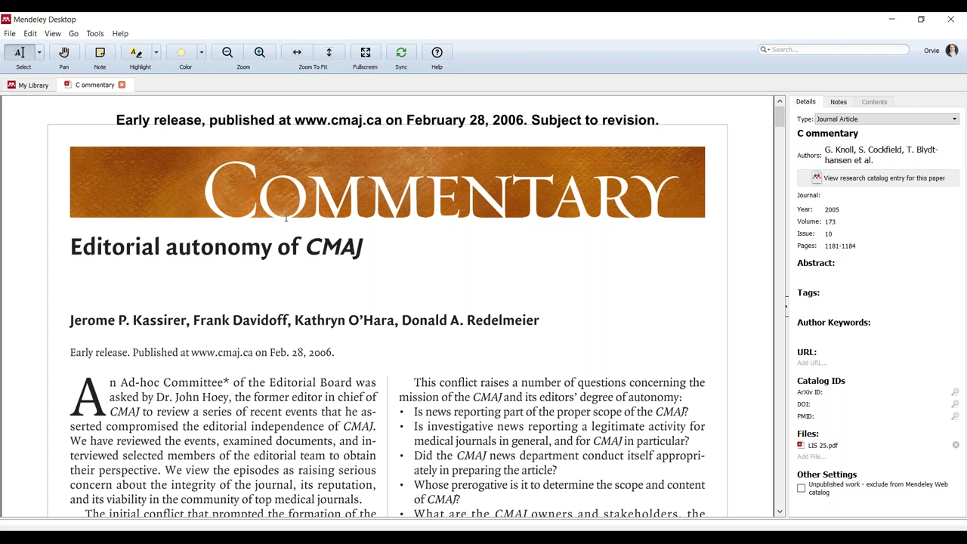
click(831, 195)
text(CMAJ)
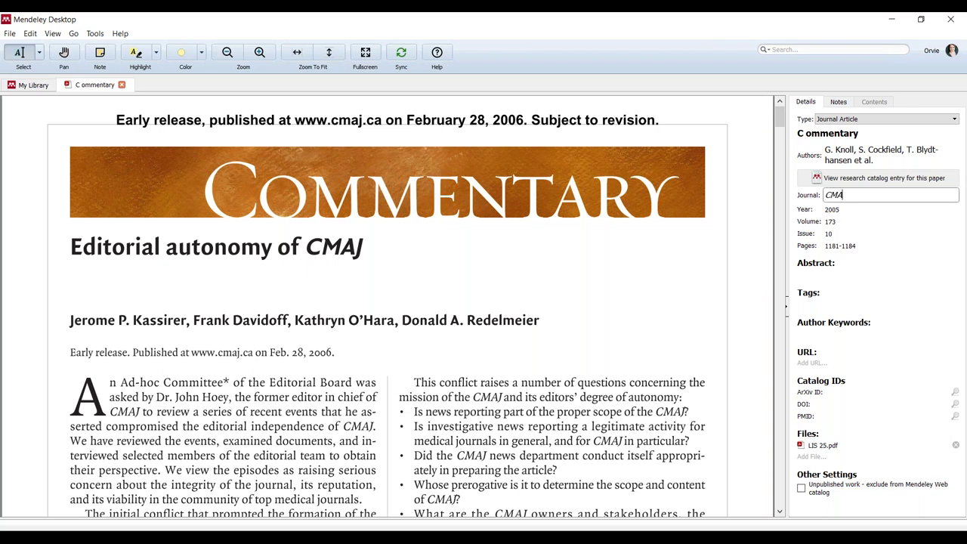
click(872, 291)
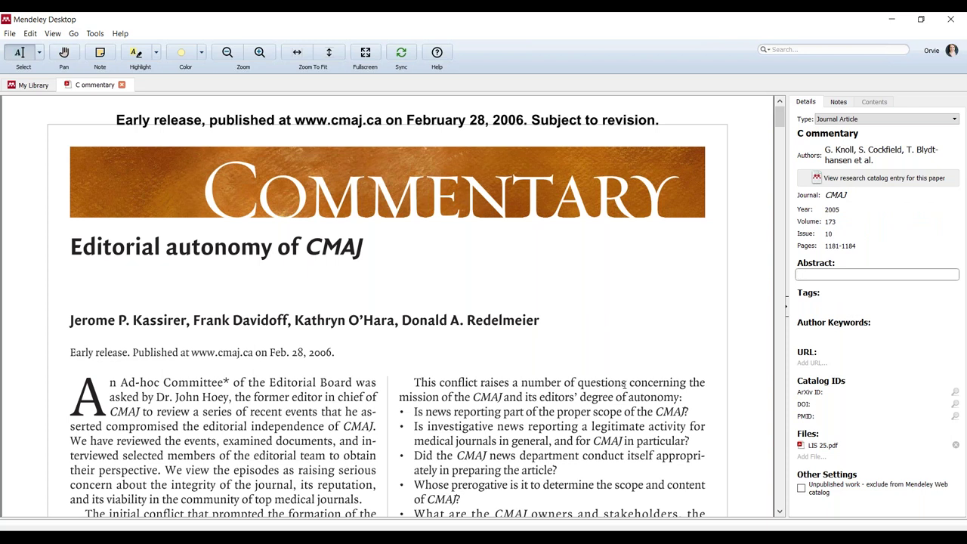
Examine the article's first page and the editable author keywords, authors and tags fields in its details.
scroll(642, 381, down, 3)
scroll(667, 377, up, 3)
click(824, 337)
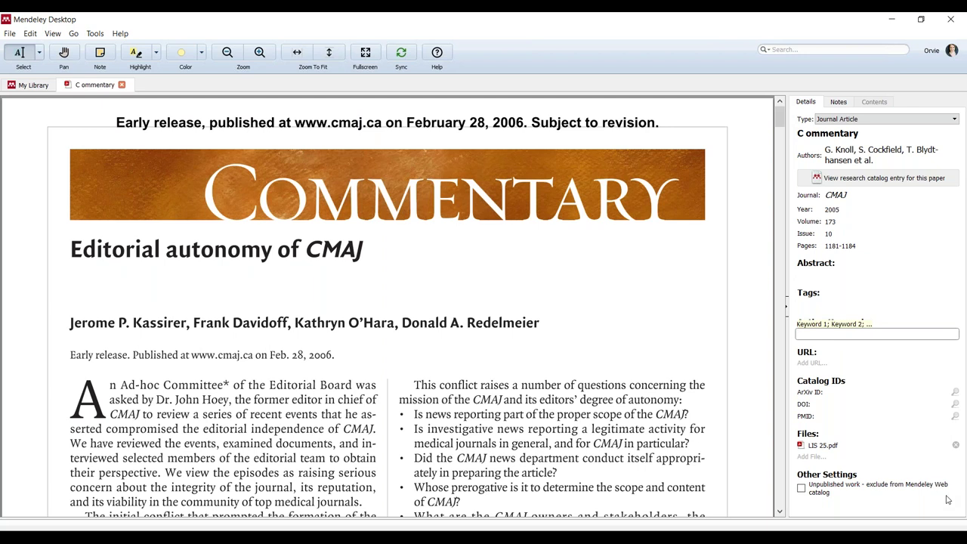
click(910, 150)
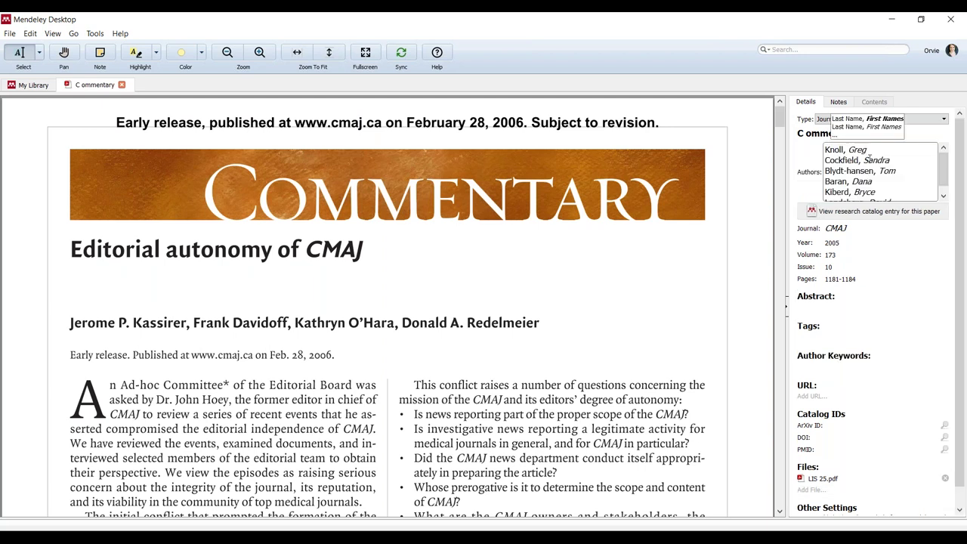
click(869, 309)
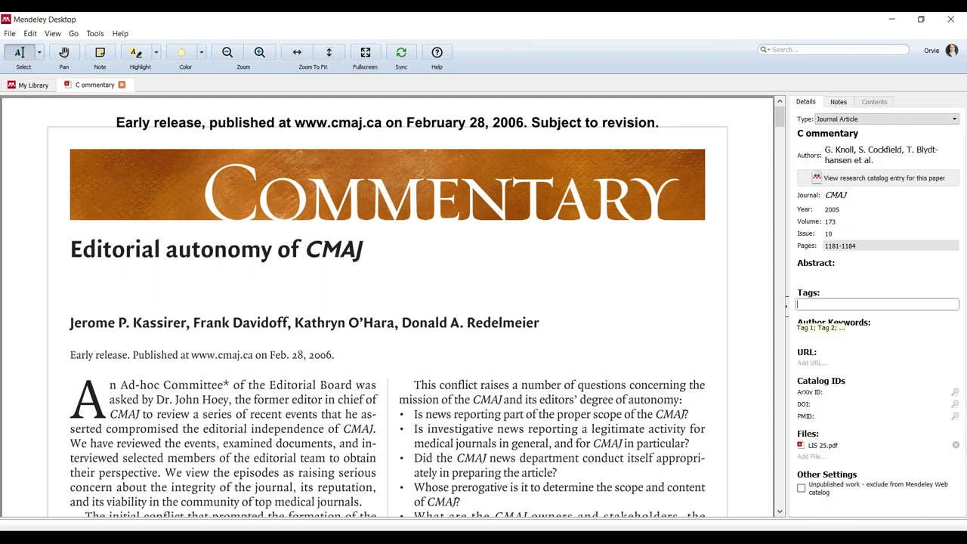
click(918, 324)
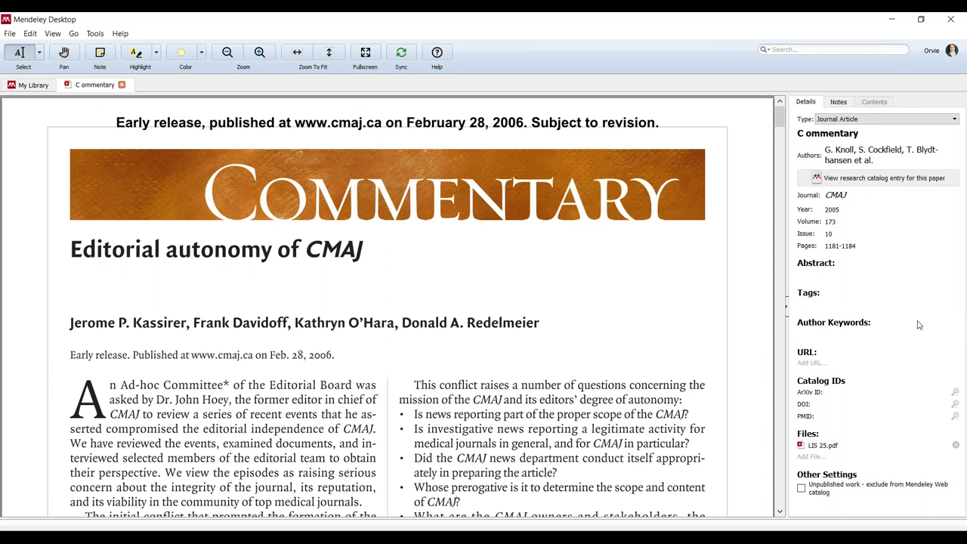
Correct the document's title to "Commentary: Editorial automomy of CMAJ" and return to the library.
click(815, 133)
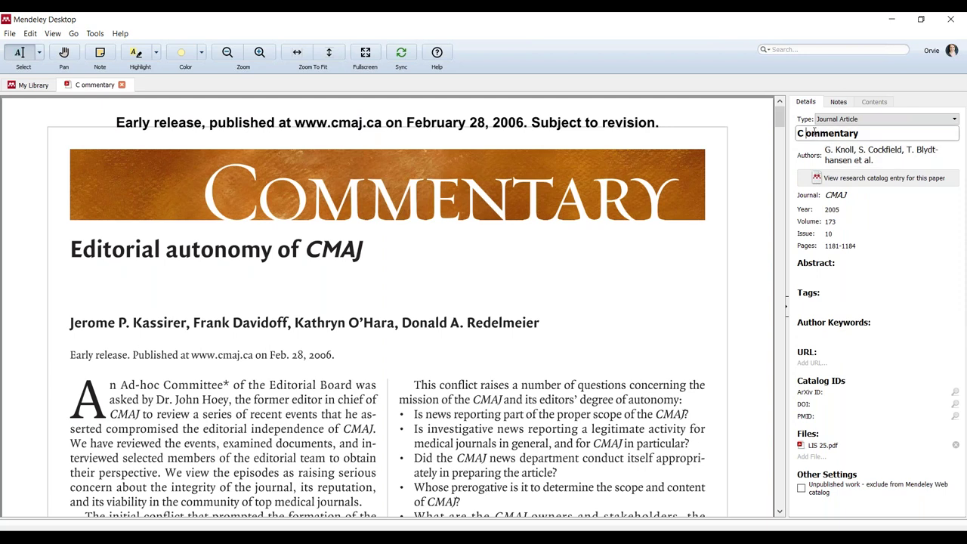
key(BackSpace)
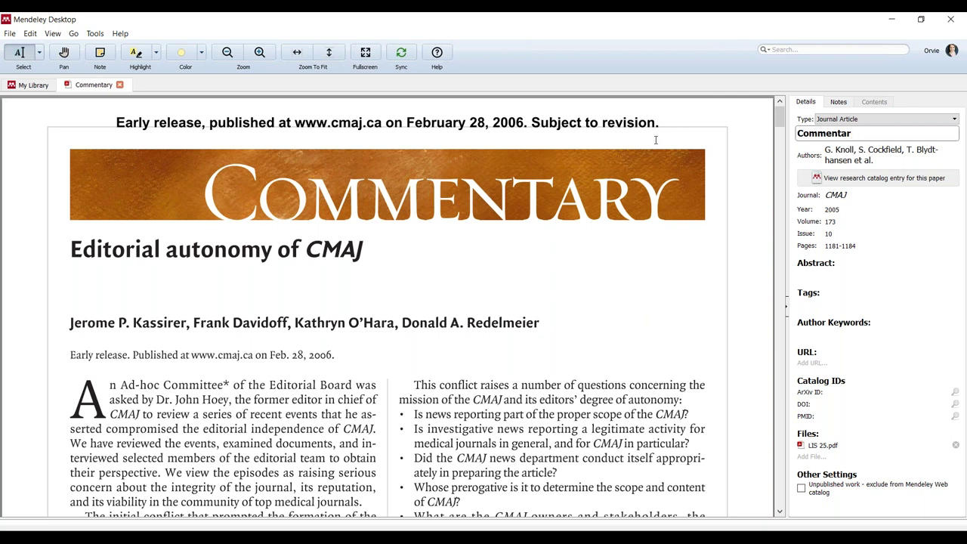
text(y: Editorial automom)
text(y of)
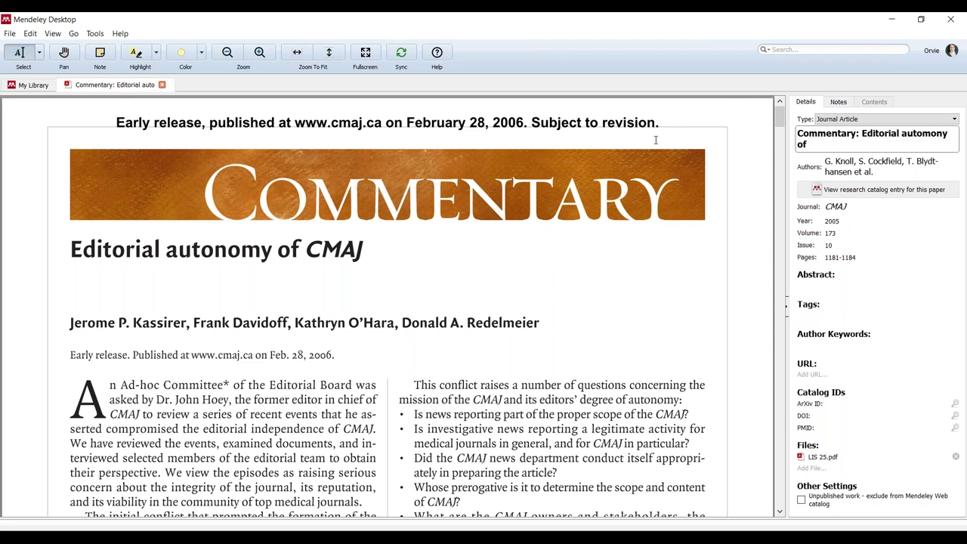
text( CMAJ)
click(31, 85)
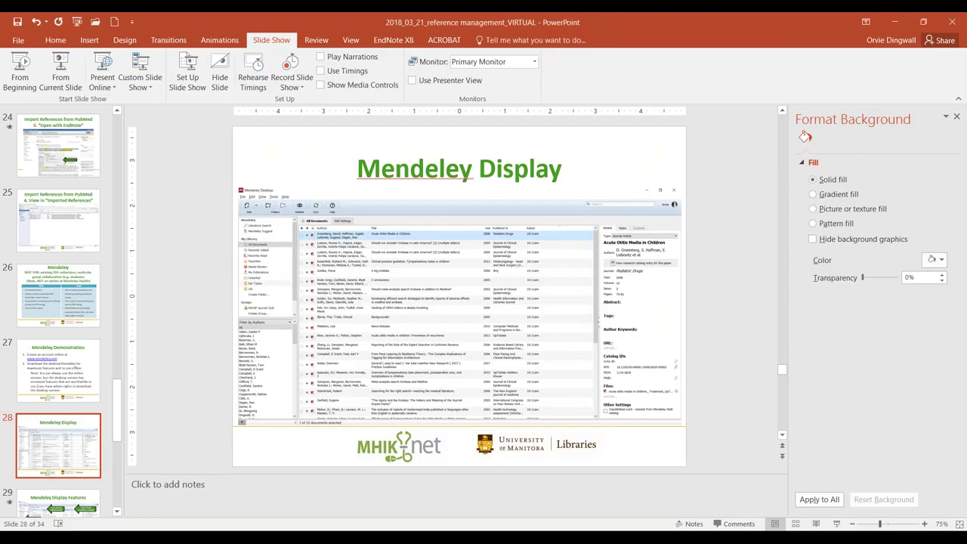
In the PowerPoint slide show, advance from "Mendeley Display" to "Mendeley Display Features" and reveal its callouts.
scroll(40, 321, down, 3)
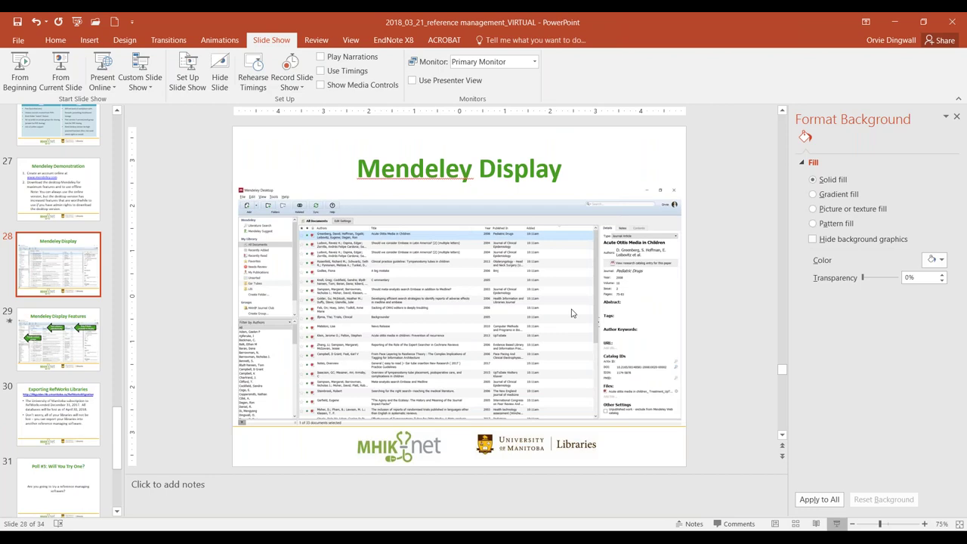
key(Page_Down)
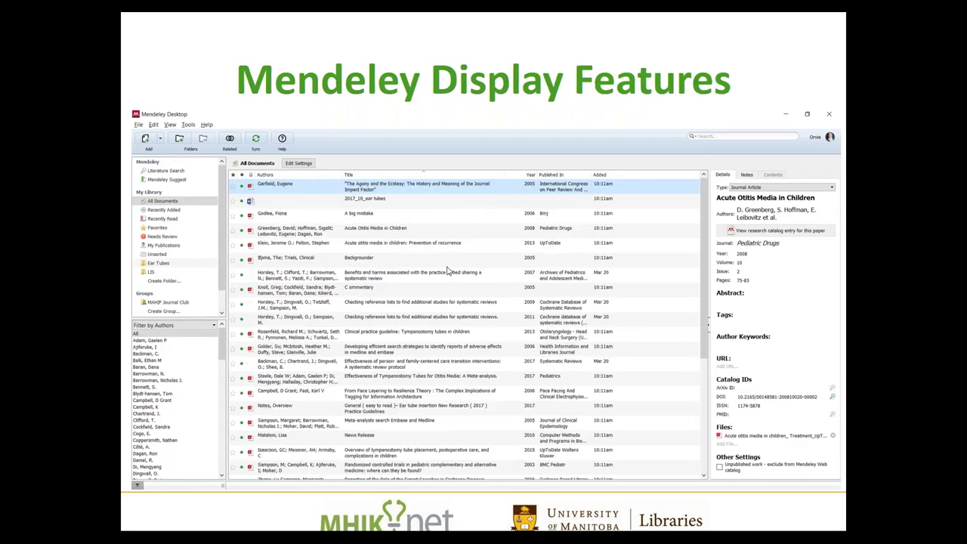
key(Page_Down)
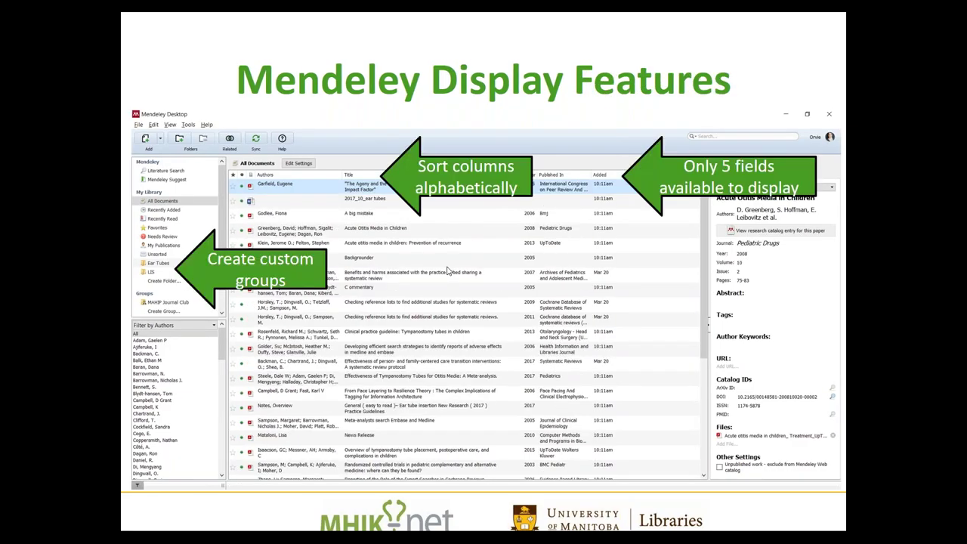